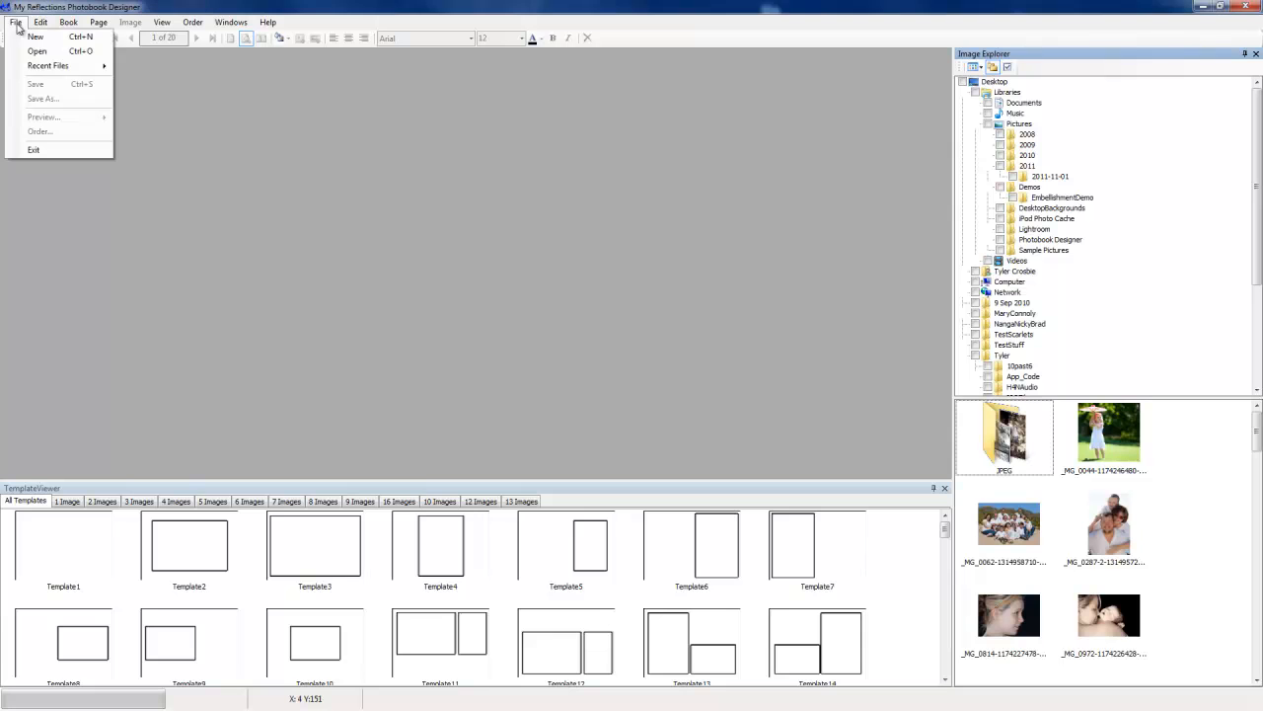
# Step: Start a new photobook and review each hardcover book size option in the wizard
pyautogui.click(34, 37)
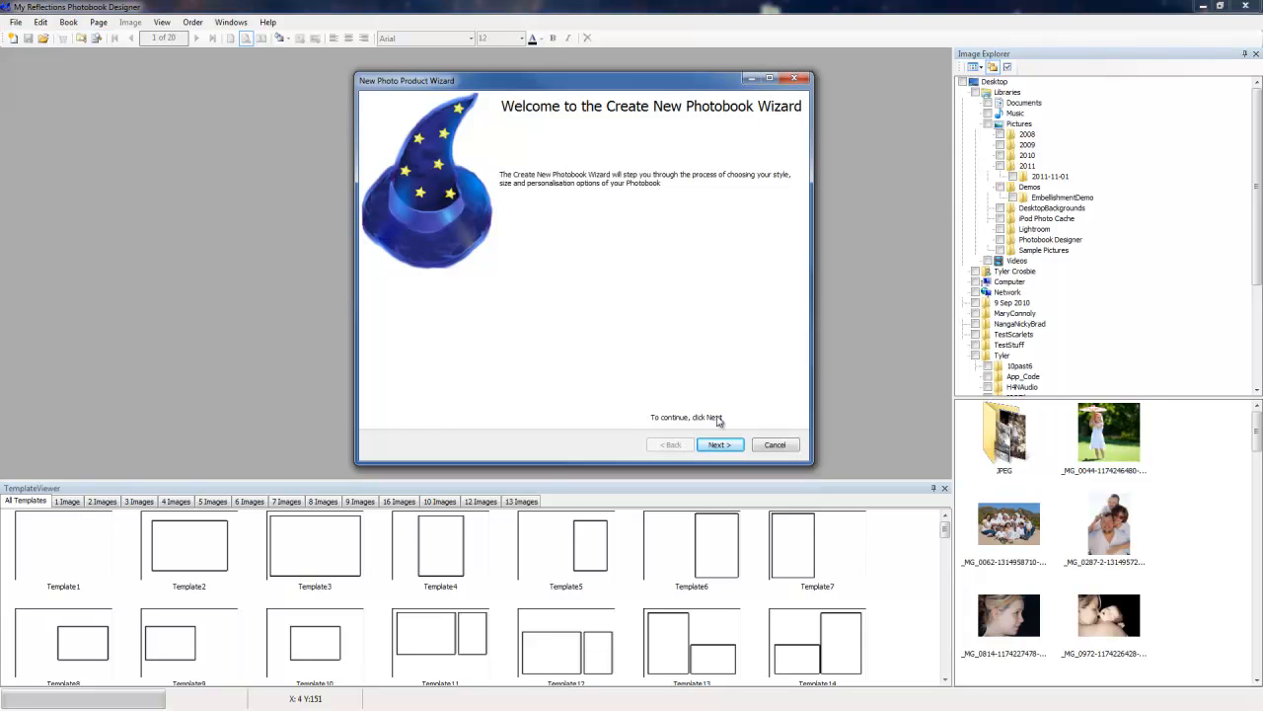
pyautogui.click(722, 444)
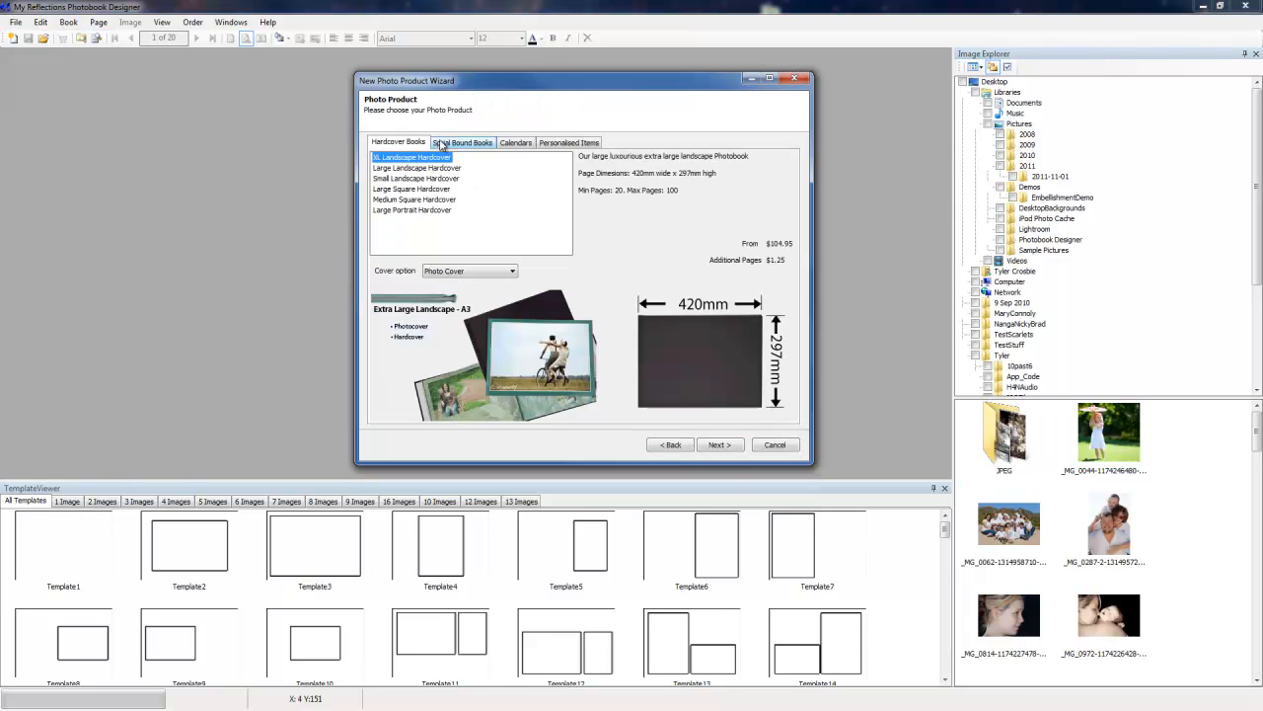
pyautogui.click(446, 144)
pyautogui.click(412, 144)
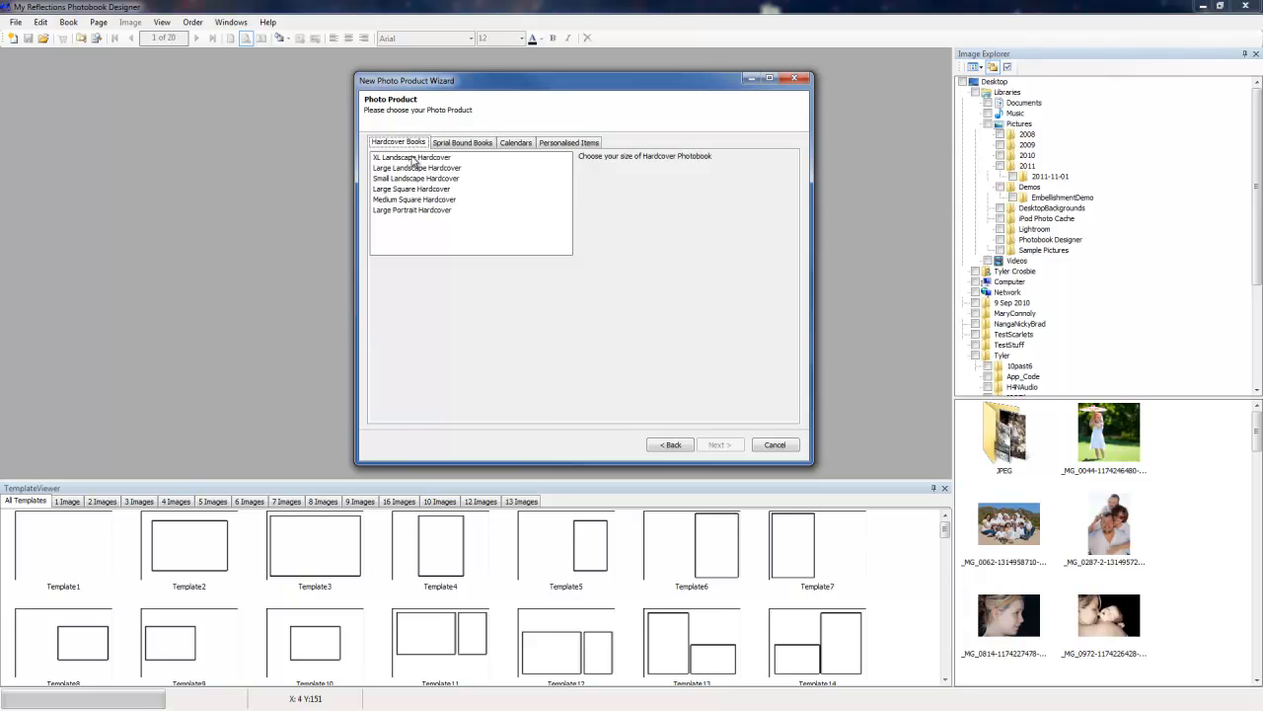
pyautogui.click(413, 158)
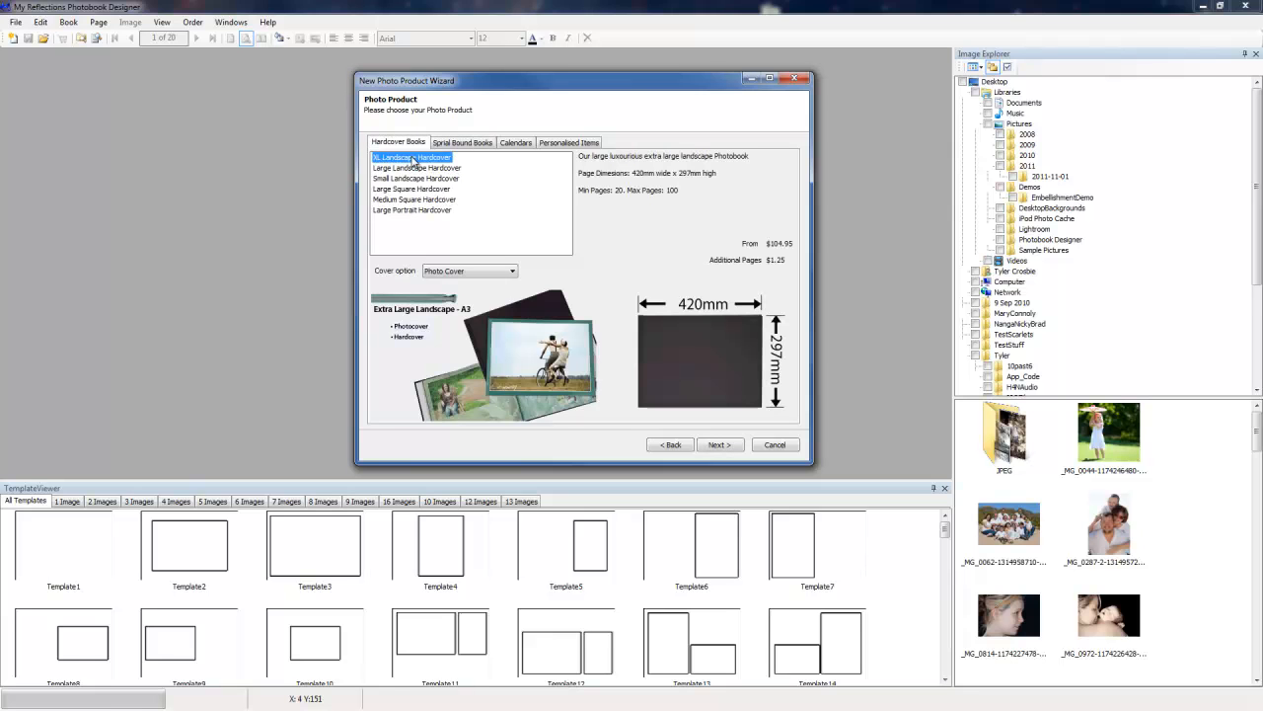
pyautogui.click(418, 169)
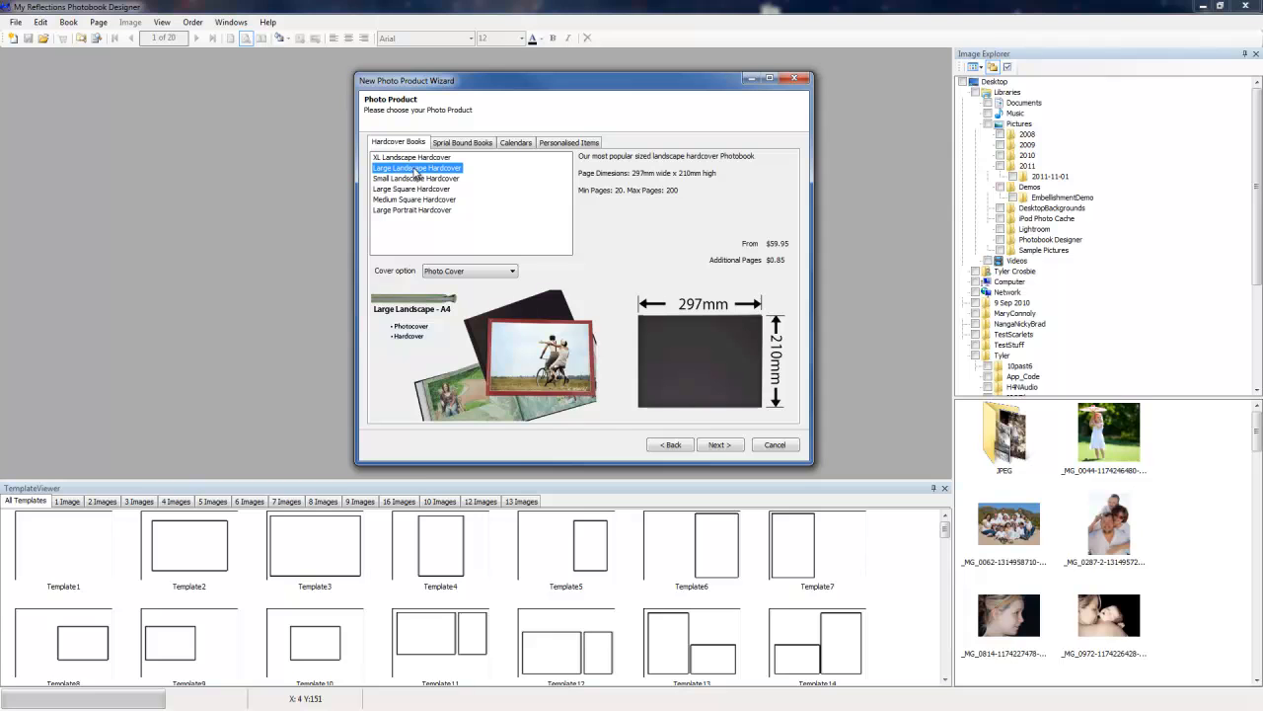
pyautogui.click(414, 179)
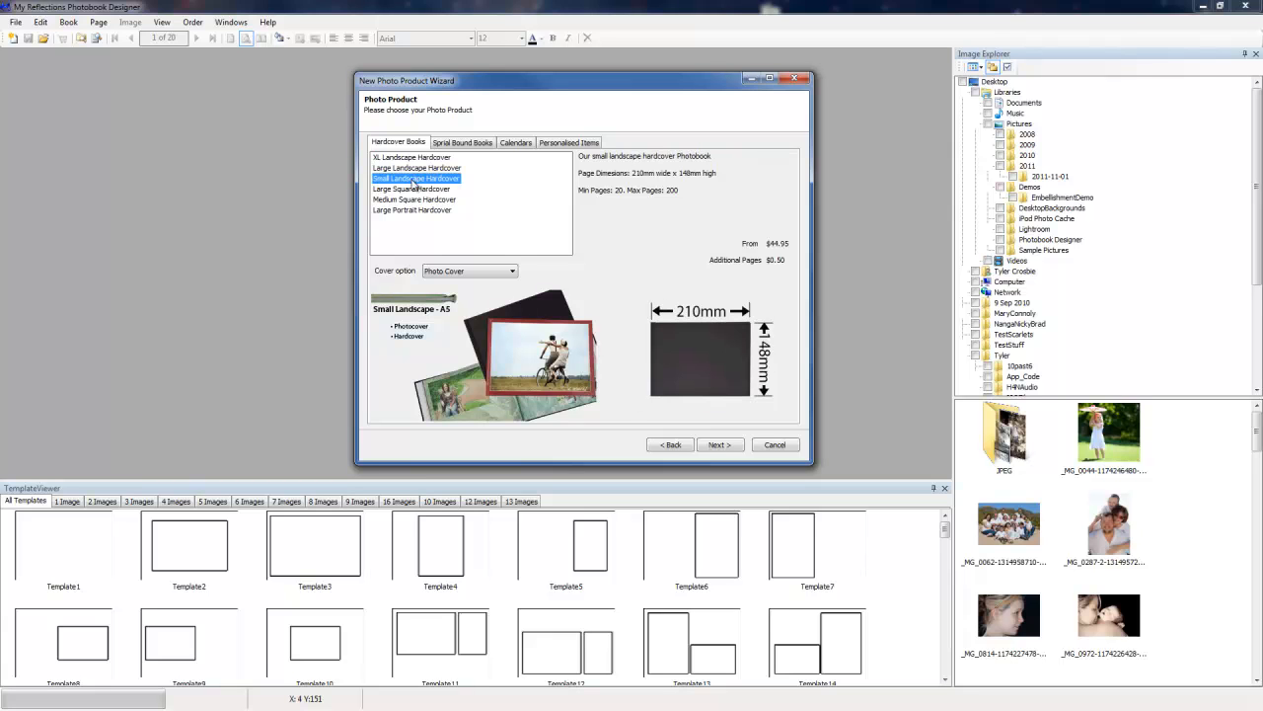
pyautogui.click(413, 189)
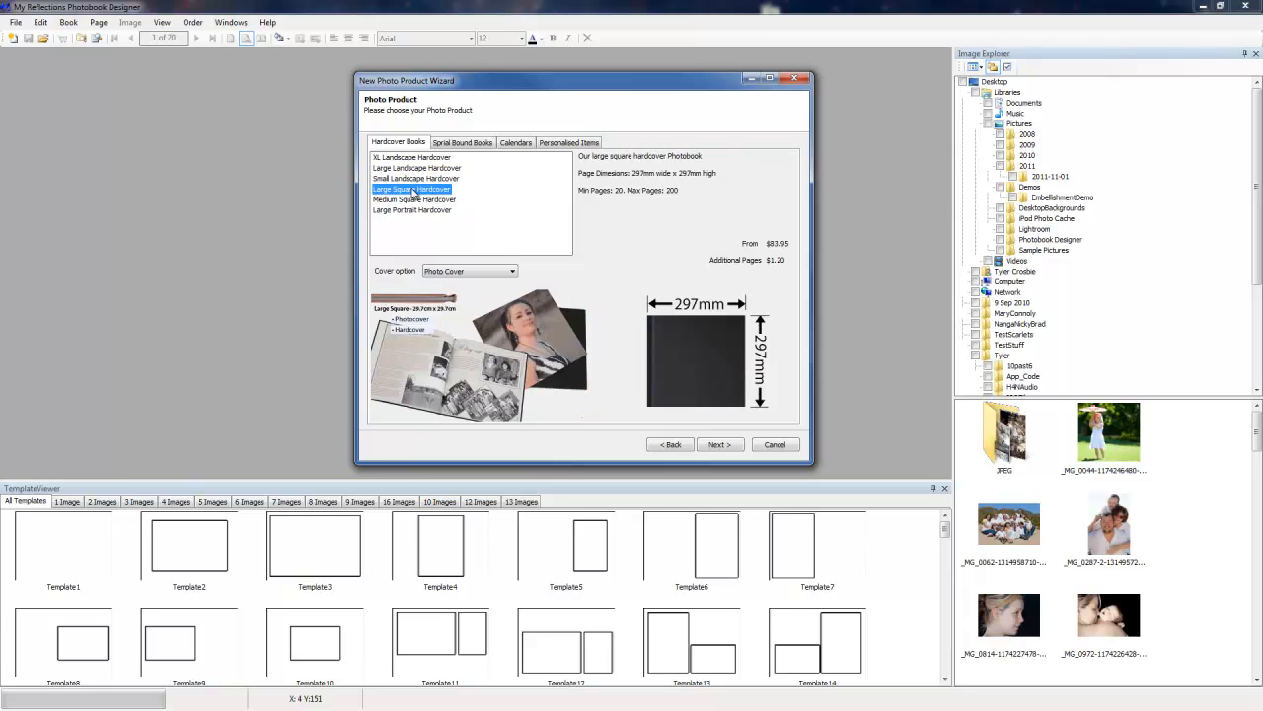
pyautogui.click(415, 202)
pyautogui.click(413, 211)
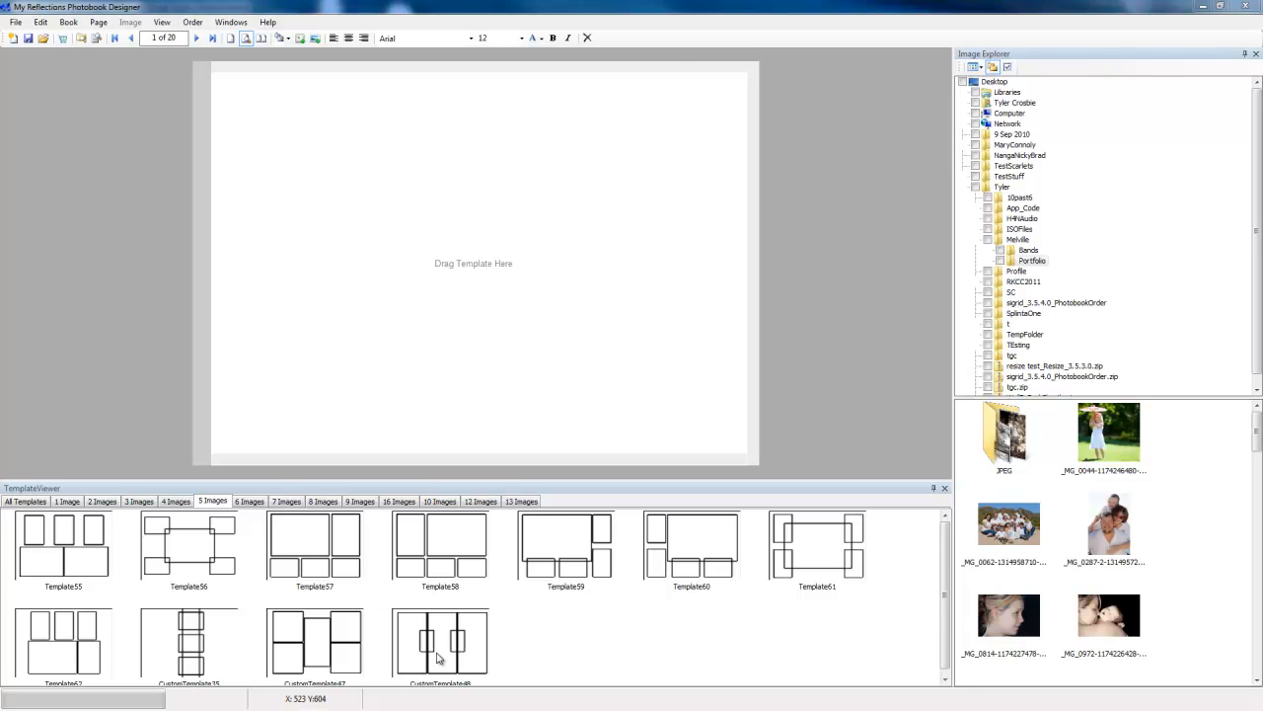
# Step: Apply the CustomTemplate48 five-image layout to page 1
pyautogui.moveTo(439, 656); pyautogui.dragTo(484, 309)
# Step: Place the cowgirl photo in the right picture box and shift its crop area onto her
pyautogui.scroll(-5, 1019, 479)
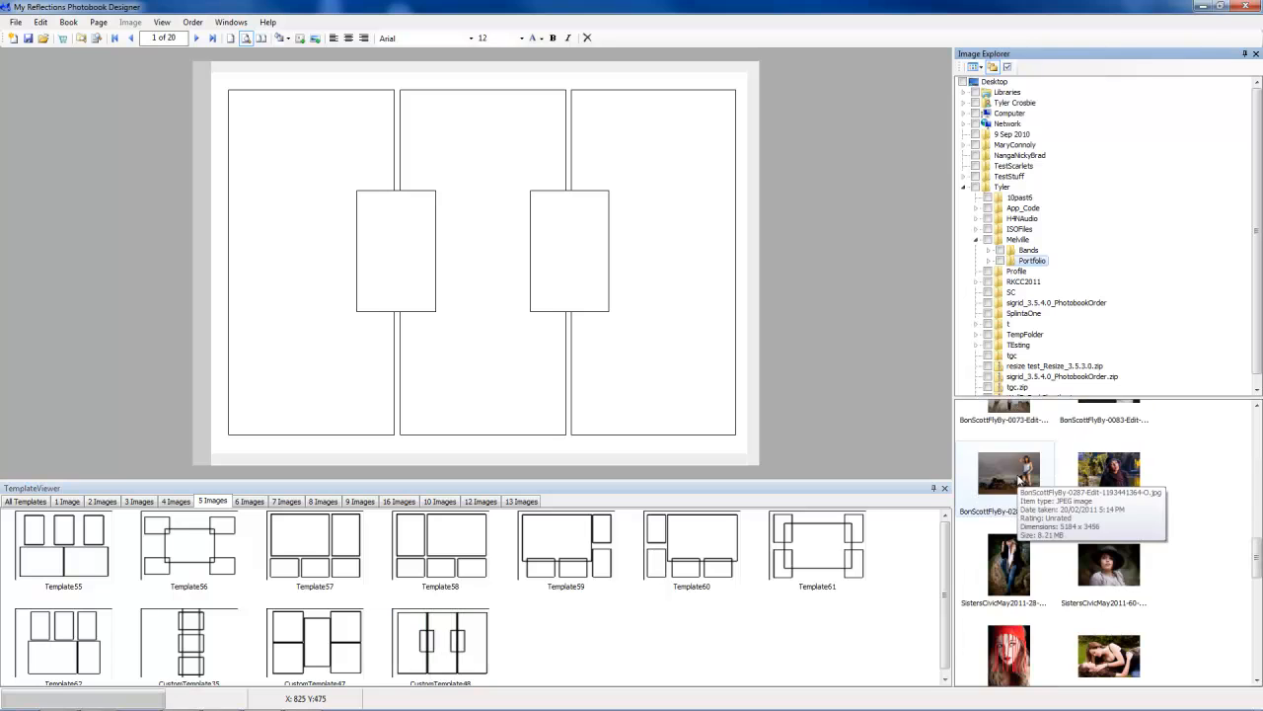
pyautogui.moveTo(1018, 479); pyautogui.dragTo(648, 357)
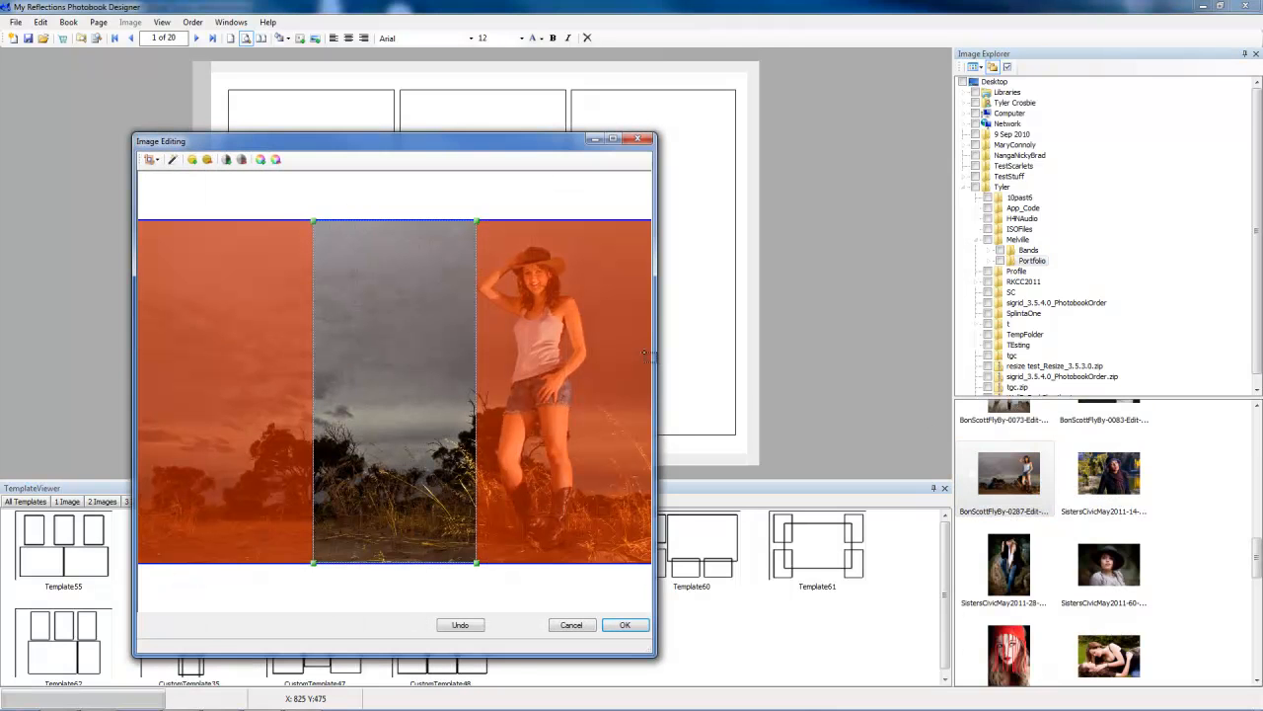
pyautogui.moveTo(418, 341); pyautogui.dragTo(568, 347)
pyautogui.moveTo(627, 222); pyautogui.dragTo(632, 162)
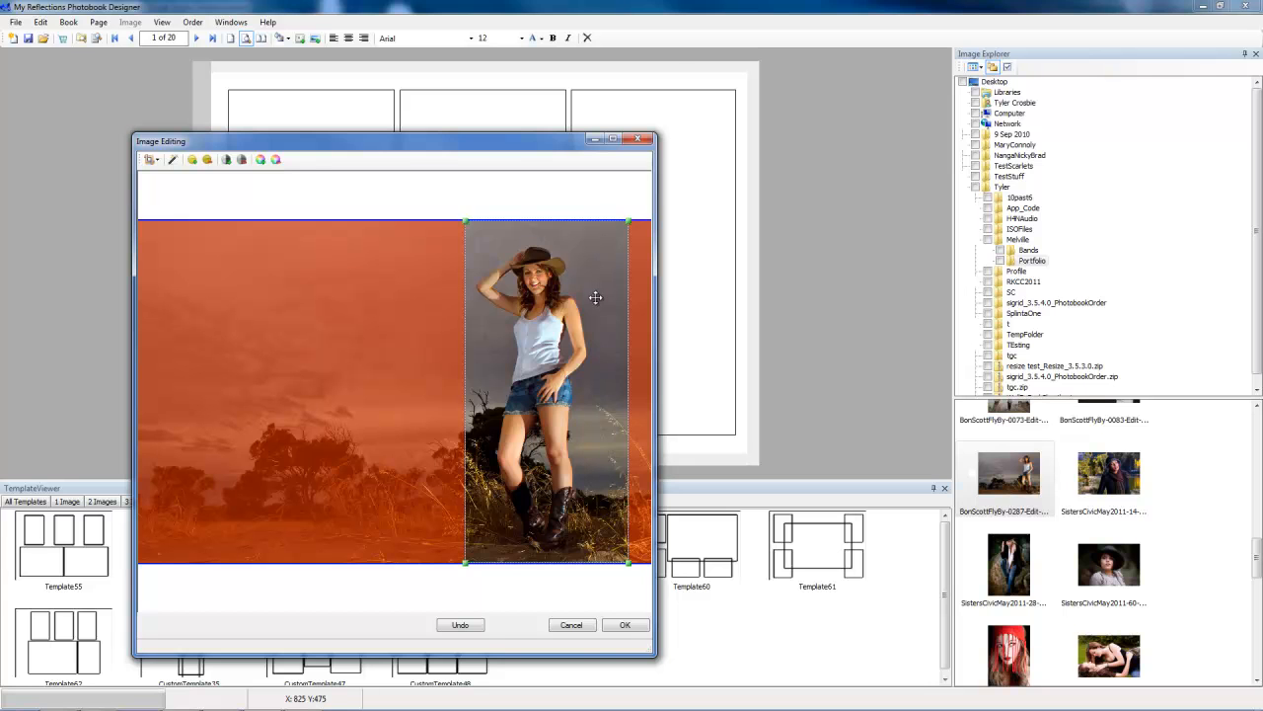
pyautogui.click(624, 625)
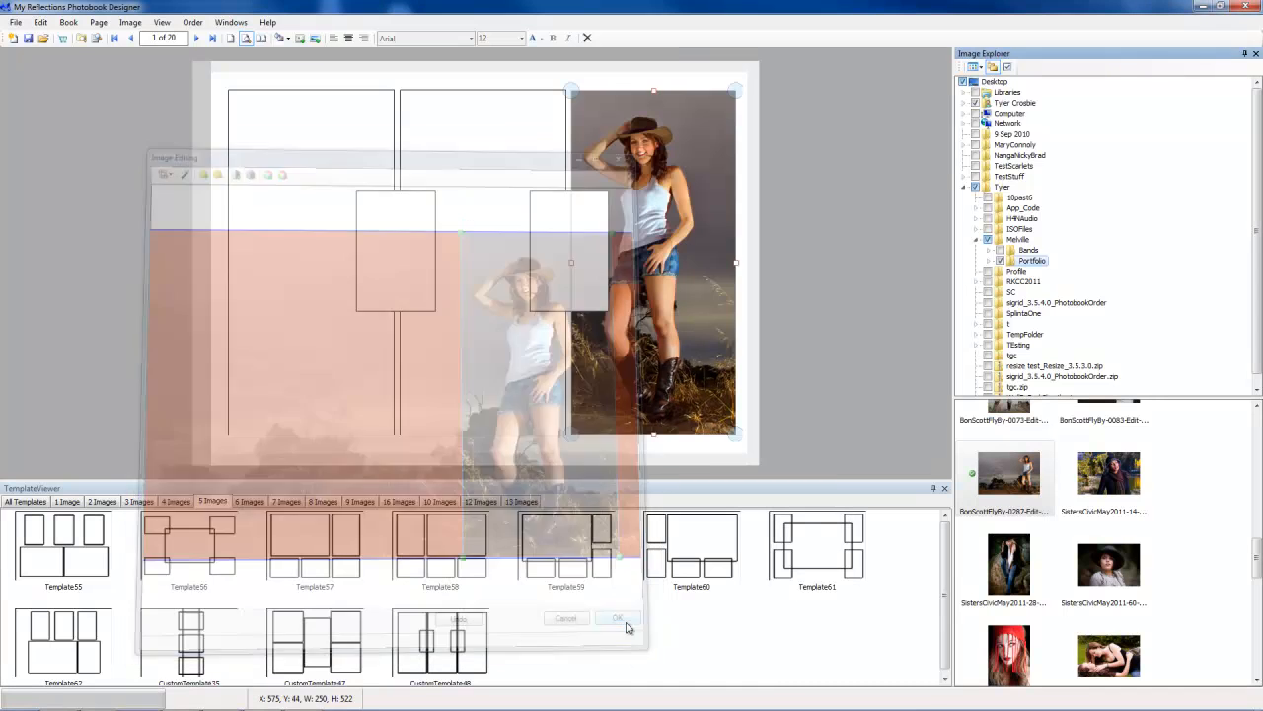
# Step: Fill the middle and left picture boxes with the same cowgirl photo so the scene spans the page
pyautogui.moveTo(1014, 480); pyautogui.dragTo(508, 357)
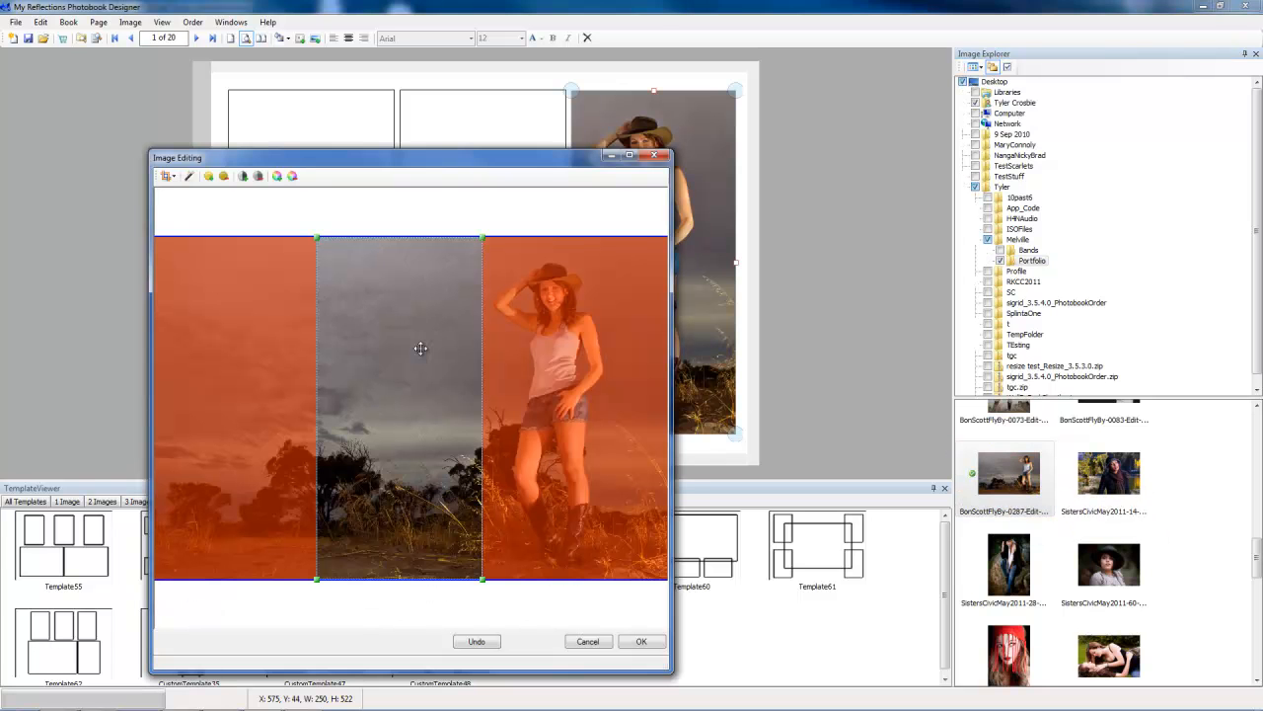
pyautogui.click(639, 640)
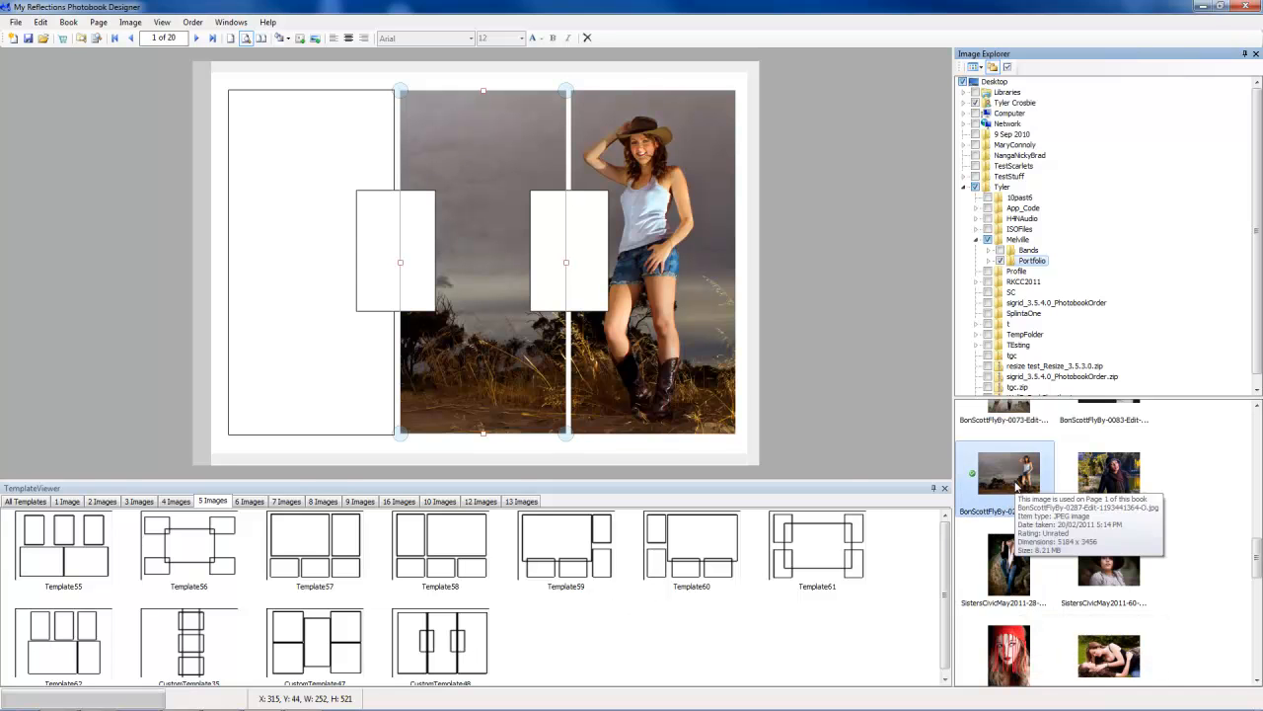
pyautogui.moveTo(1007, 506); pyautogui.dragTo(282, 318)
pyautogui.click(809, 634)
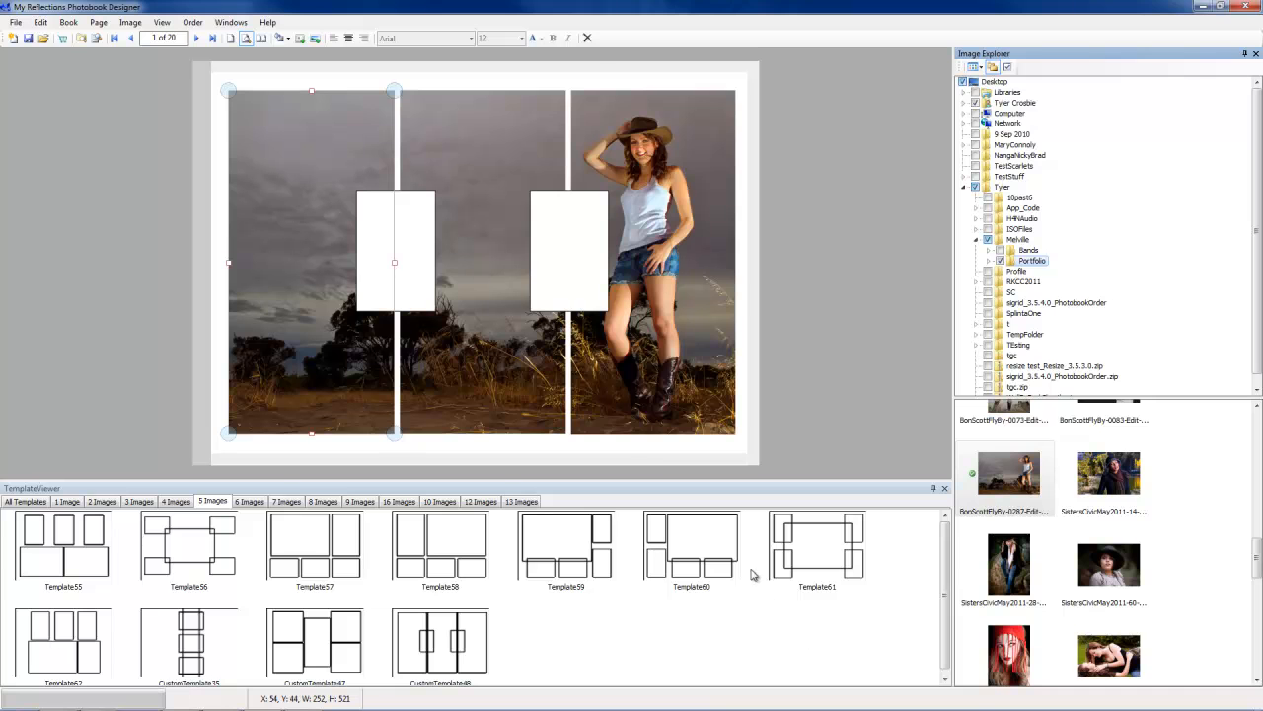
# Step: Delete the two small overlapping picture boxes from the middle of page 1
pyautogui.rightClick(571, 256)
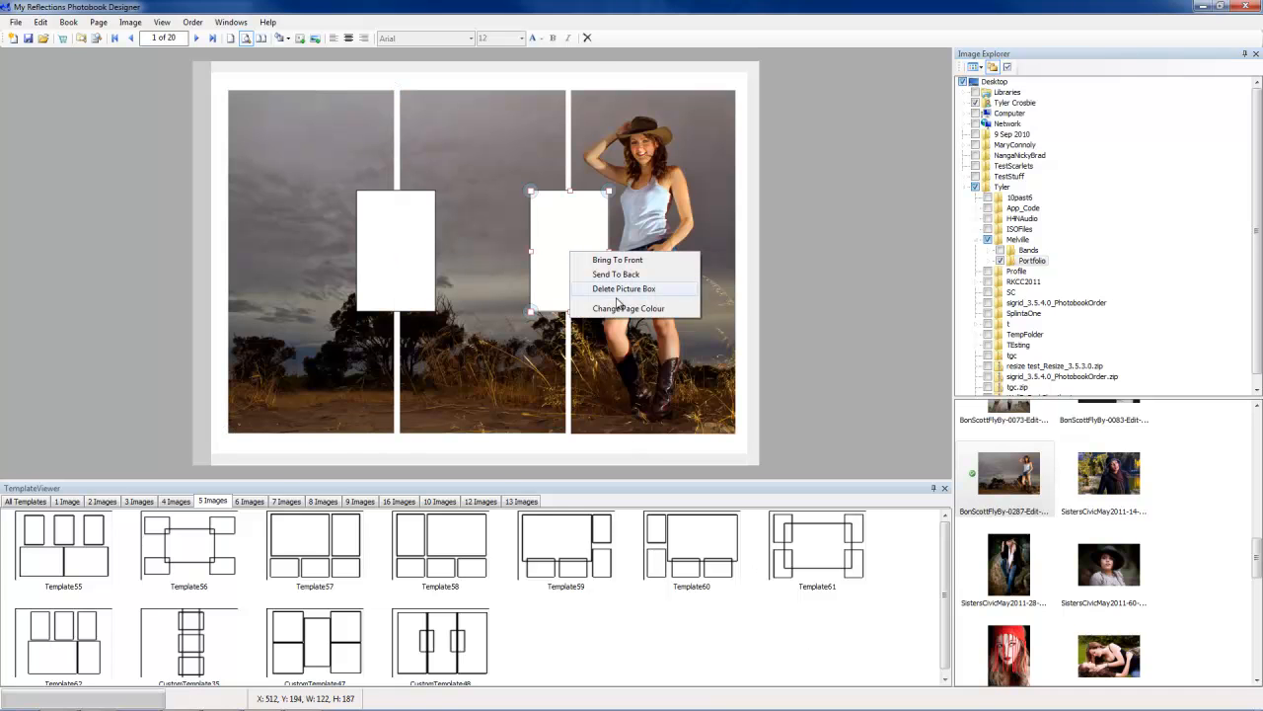
pyautogui.click(619, 290)
pyautogui.click(406, 263)
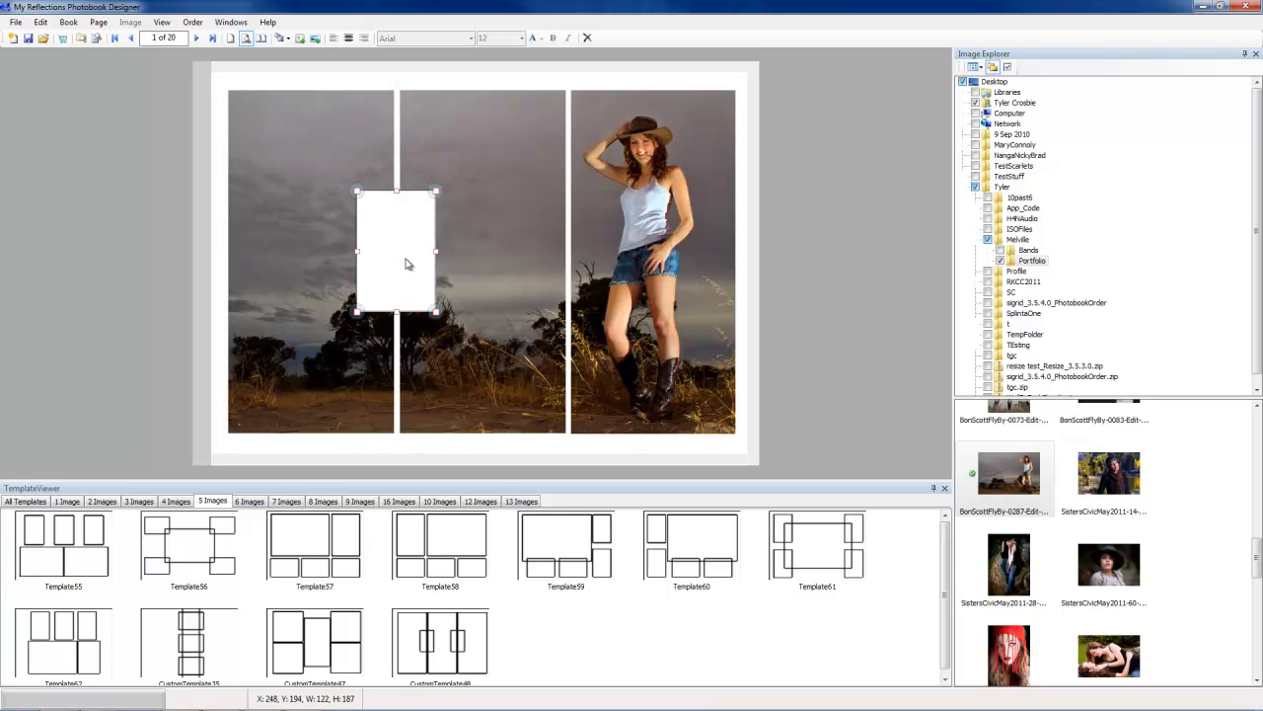
pyautogui.rightClick(406, 263)
pyautogui.click(459, 296)
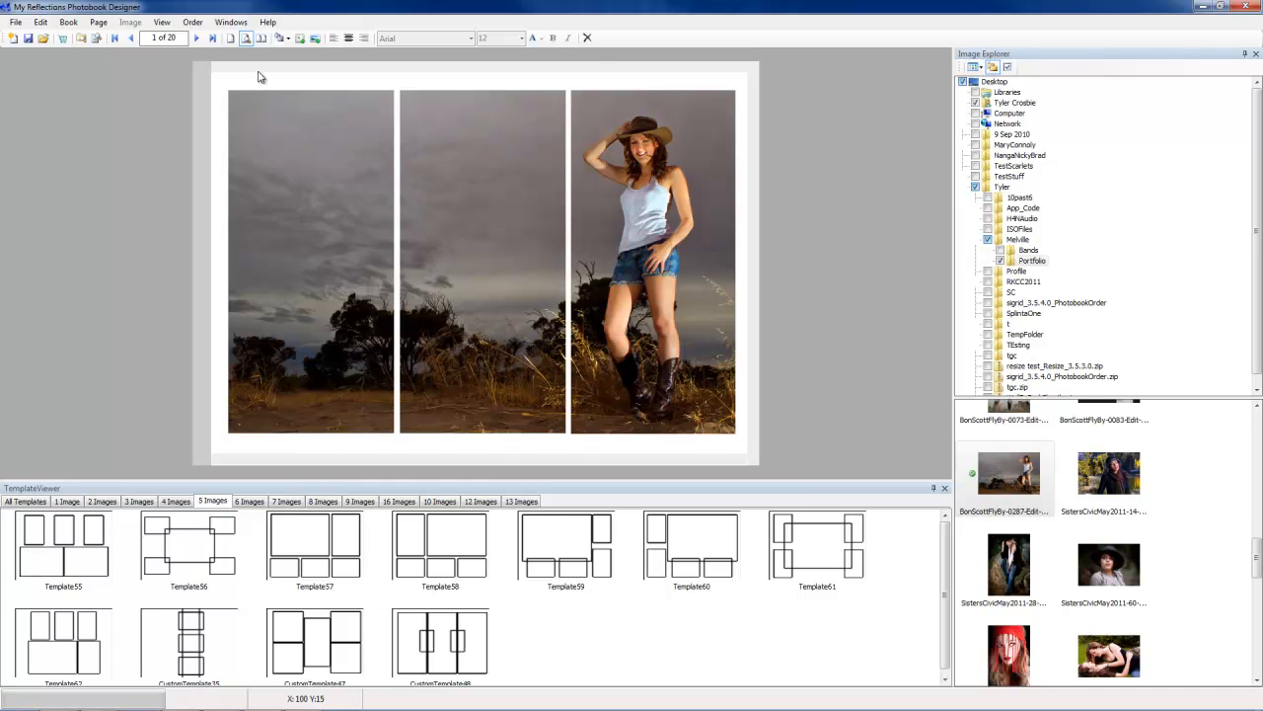
# Step: Go to page 2 and apply the Template47 four-image layout
pyautogui.click(197, 37)
pyautogui.moveTo(478, 544); pyautogui.dragTo(488, 319)
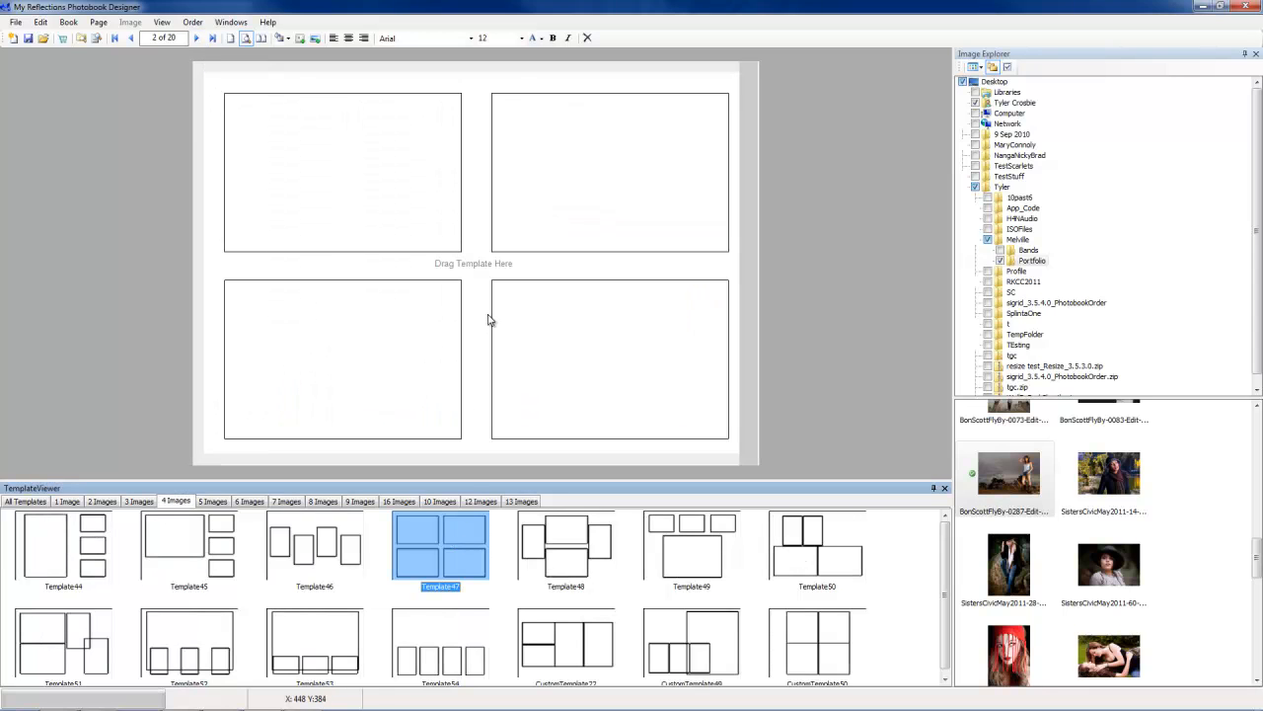
# Step: Place two portrait photos into the lower-right and lower-left picture boxes of page 2
pyautogui.moveTo(1108, 565); pyautogui.dragTo(578, 368)
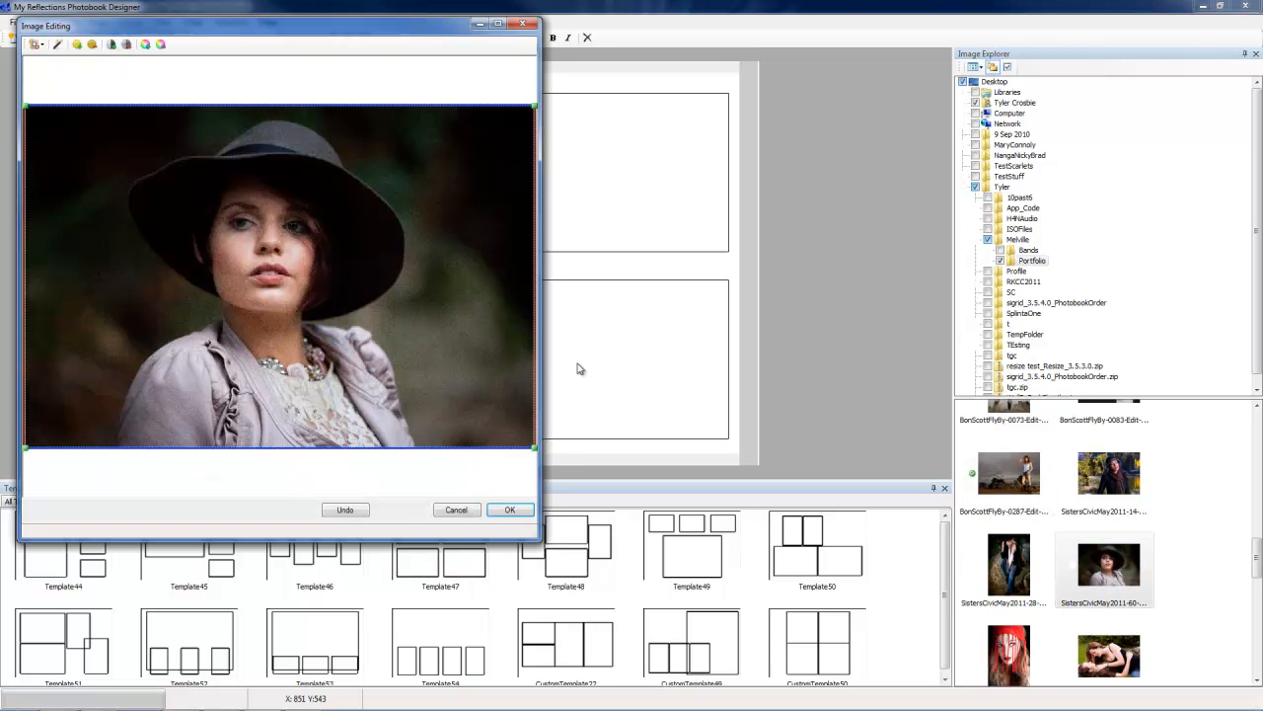
pyautogui.click(507, 510)
pyautogui.moveTo(472, 387); pyautogui.dragTo(394, 346)
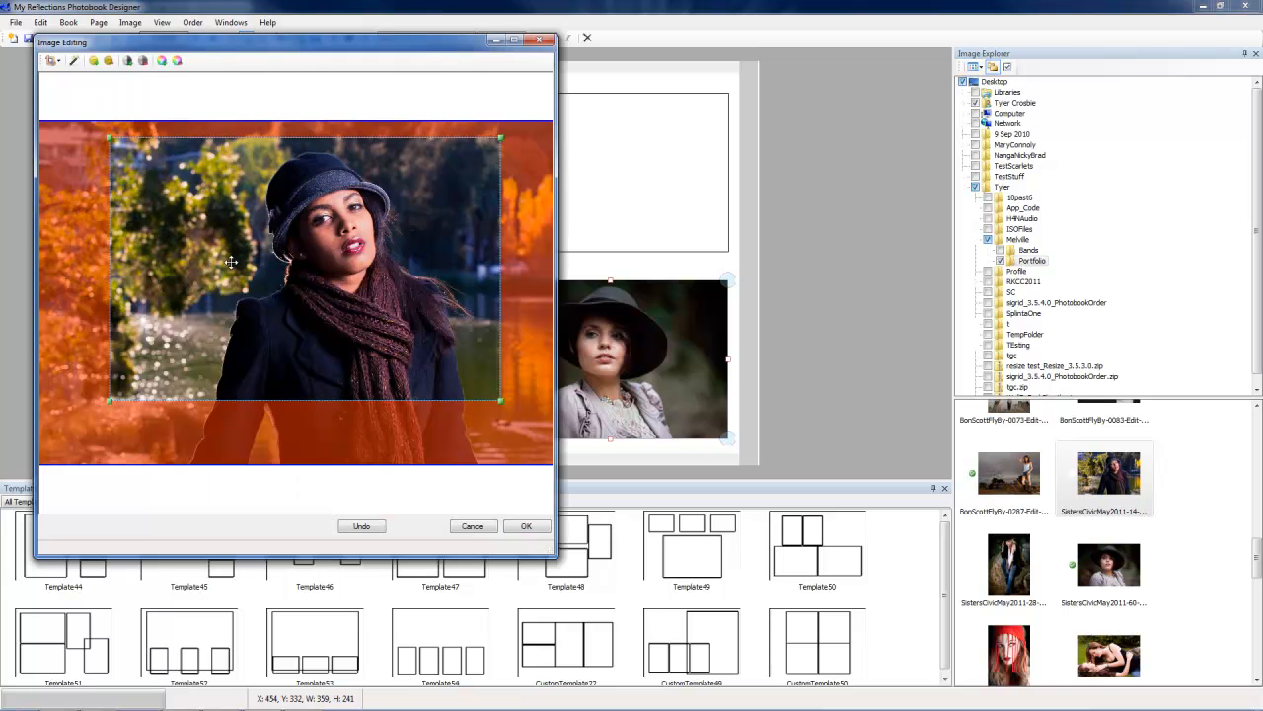
pyautogui.click(526, 526)
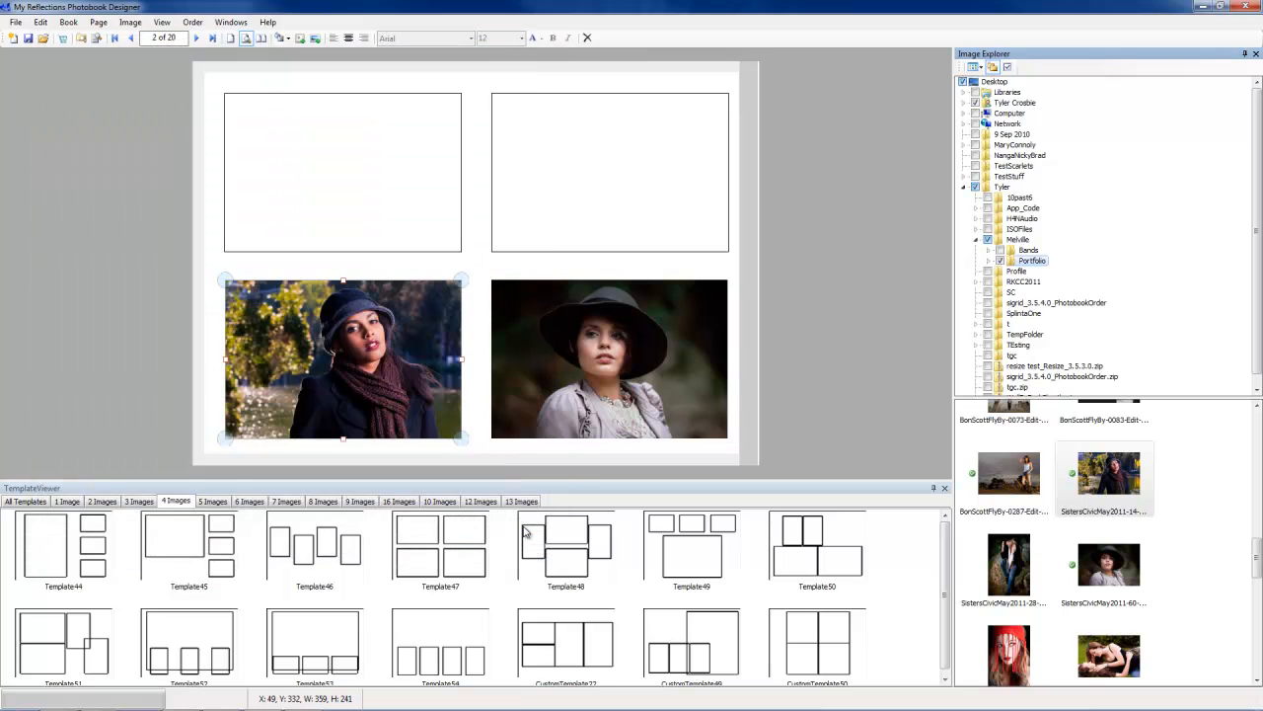
# Step: Place the red-hair portrait in the upper-right box and the seated portrait in the upper-left box
pyautogui.moveTo(1009, 647); pyautogui.dragTo(668, 234)
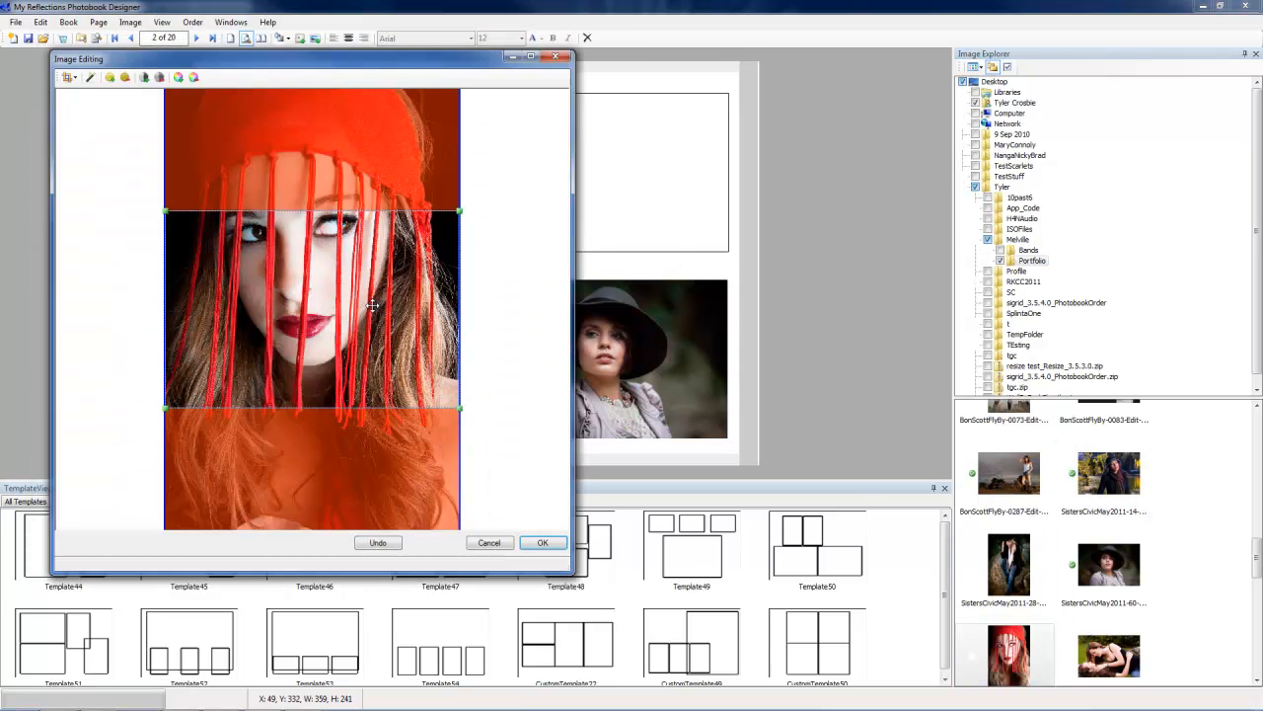
pyautogui.click(544, 544)
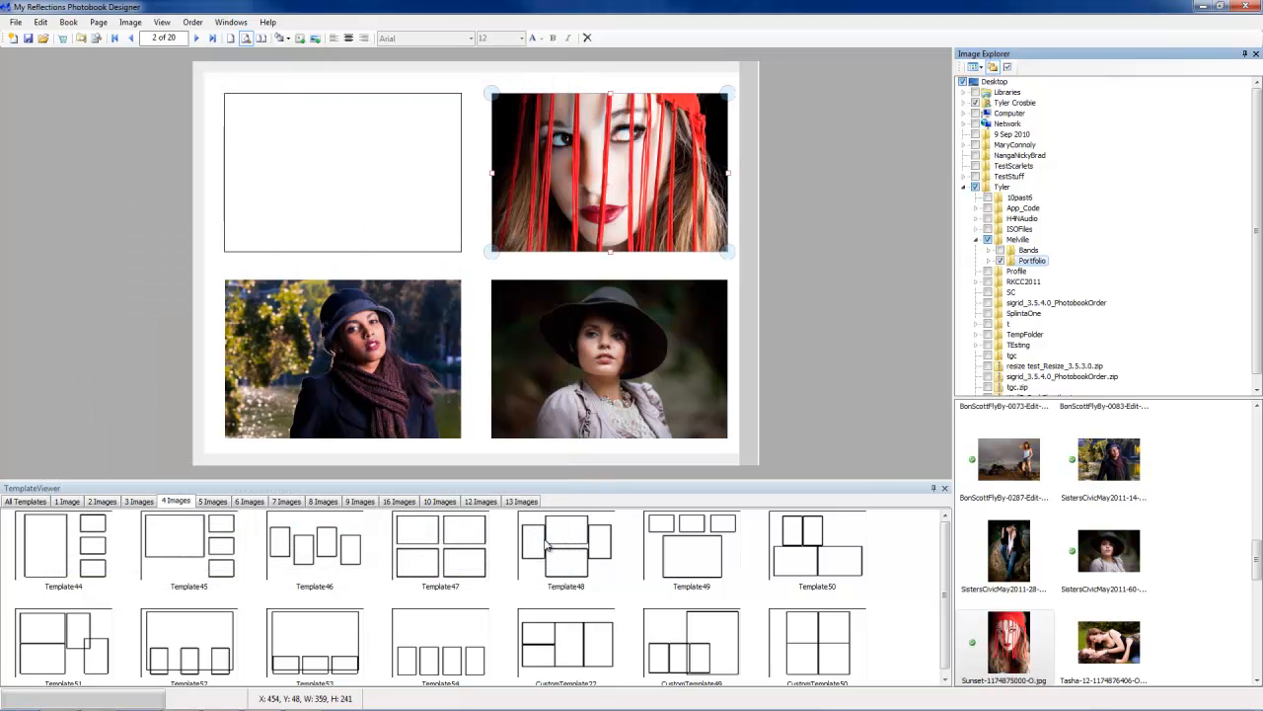
pyautogui.moveTo(1023, 562); pyautogui.dragTo(390, 197)
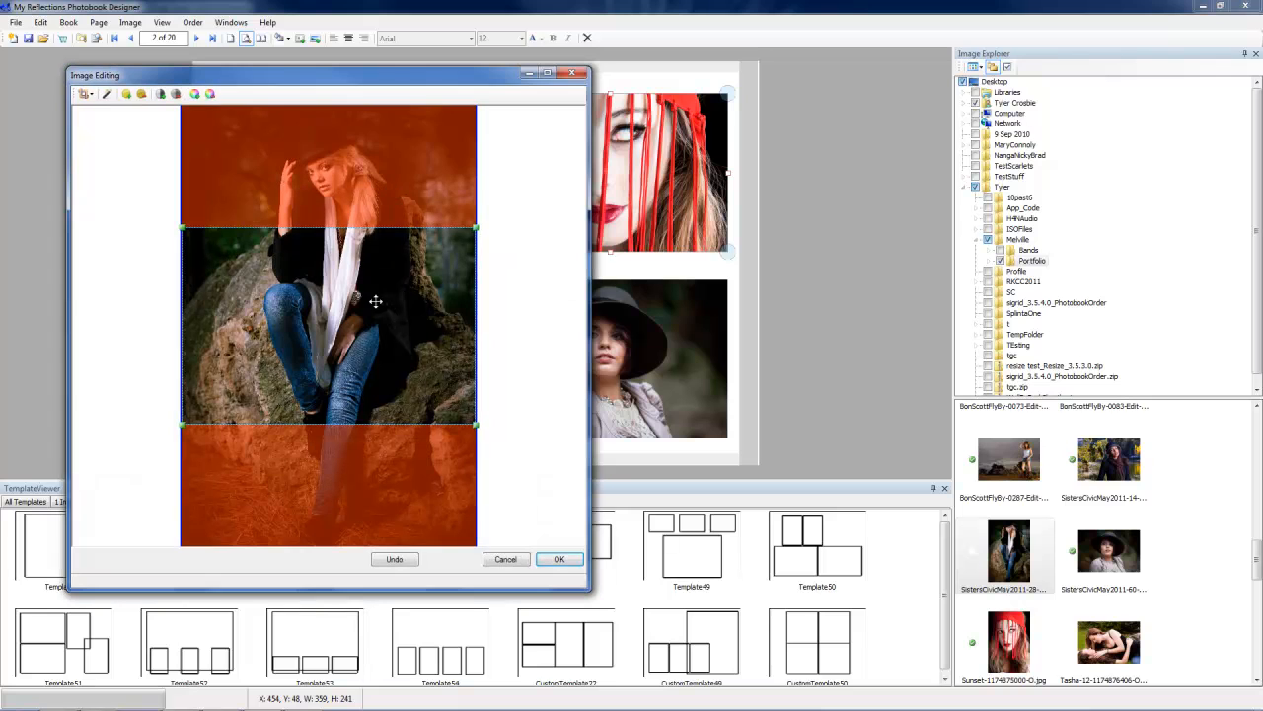
pyautogui.click(558, 559)
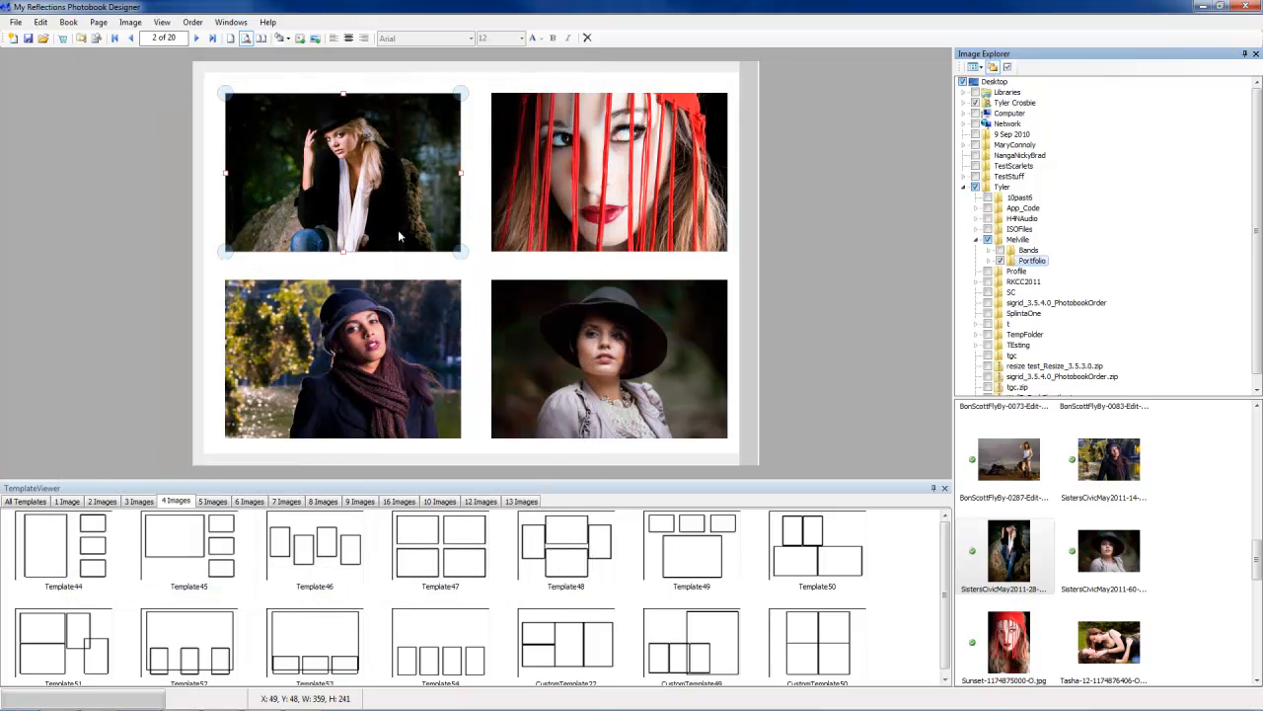
# Step: Go to page 3 and place the standing cowgirl photo in the middle small box without cropping
pyautogui.click(197, 38)
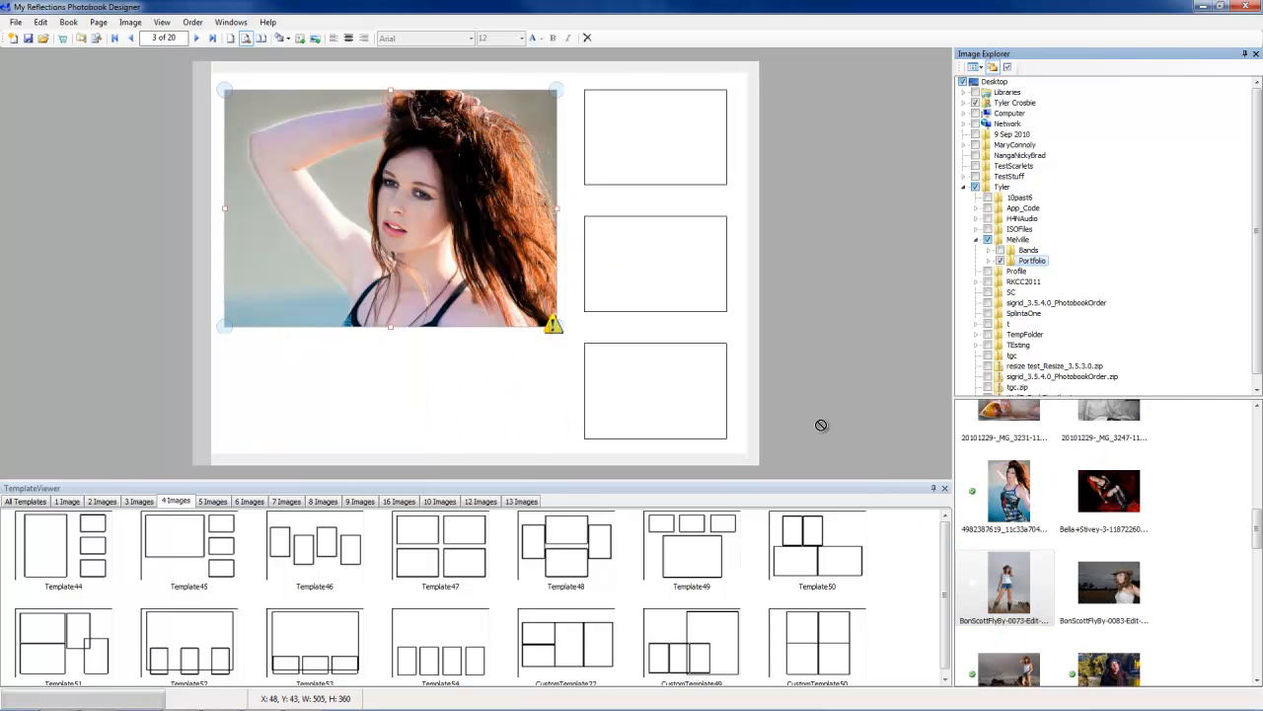
pyautogui.moveTo(854, 451); pyautogui.dragTo(664, 288)
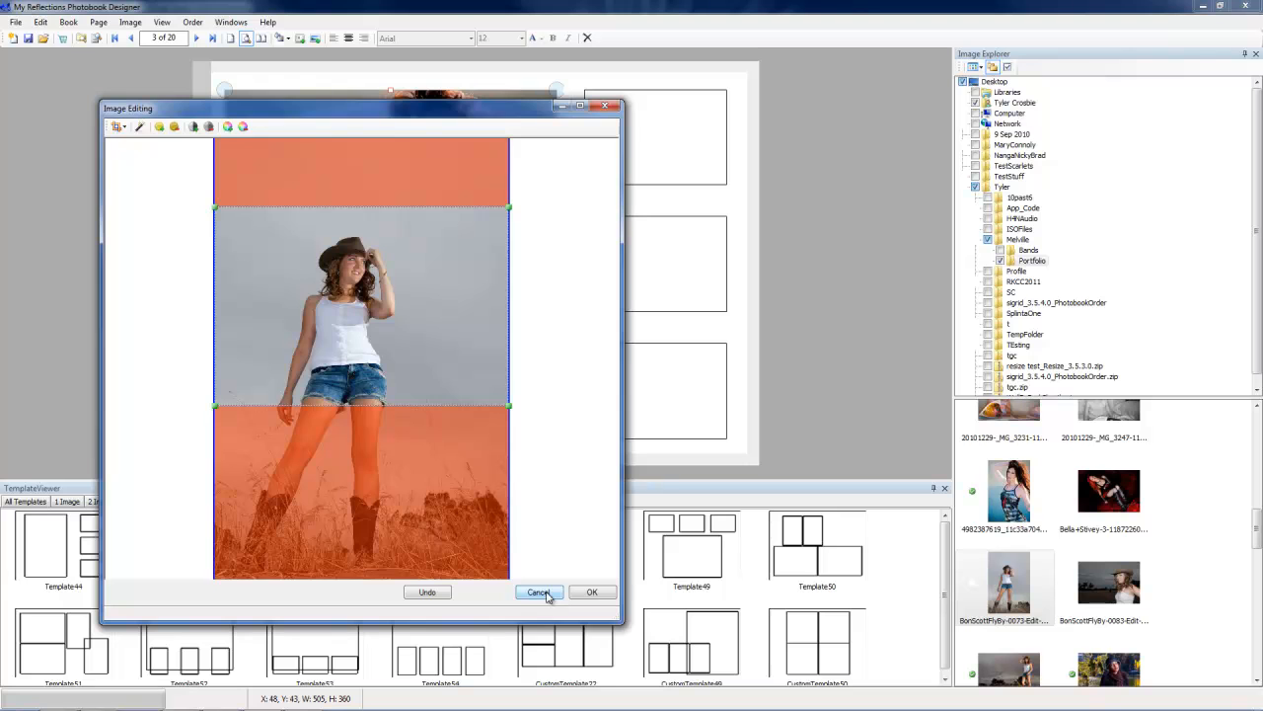
pyautogui.click(541, 592)
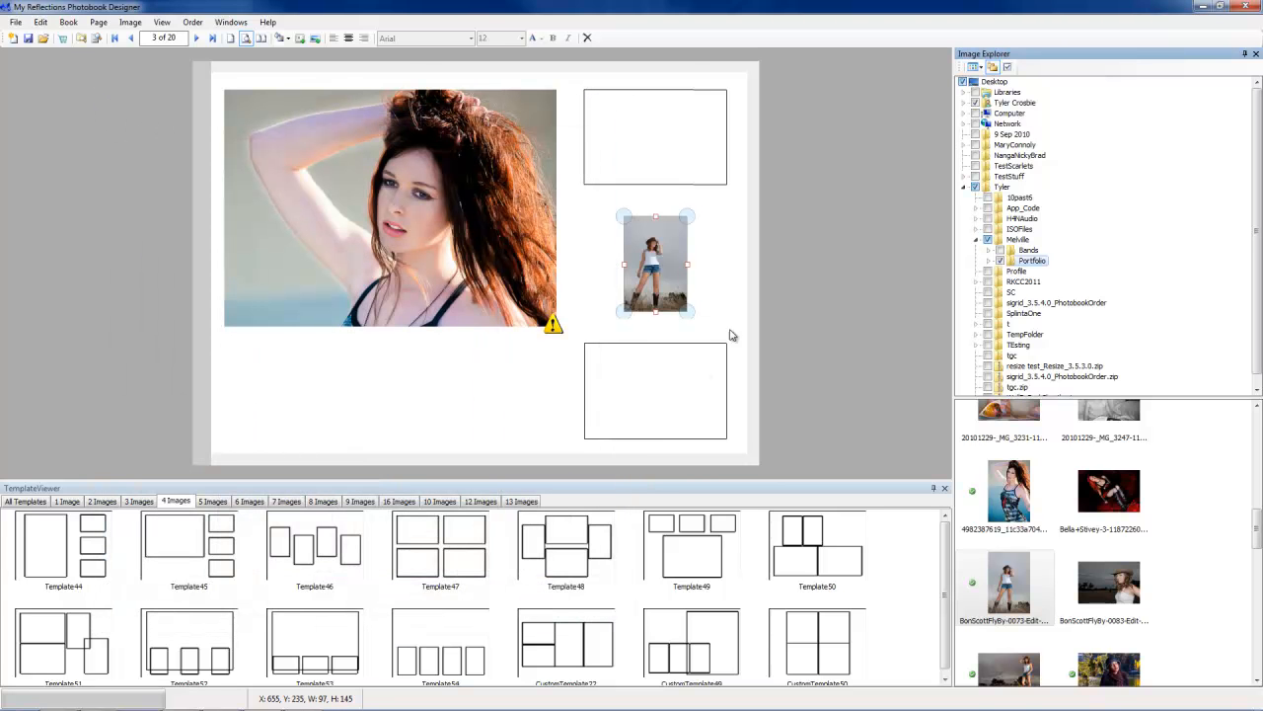
# Step: Place the cat photo in the lower small picture box on page 3
pyautogui.moveTo(1256, 538); pyautogui.dragTo(1256, 480)
pyautogui.moveTo(1033, 513); pyautogui.dragTo(677, 399)
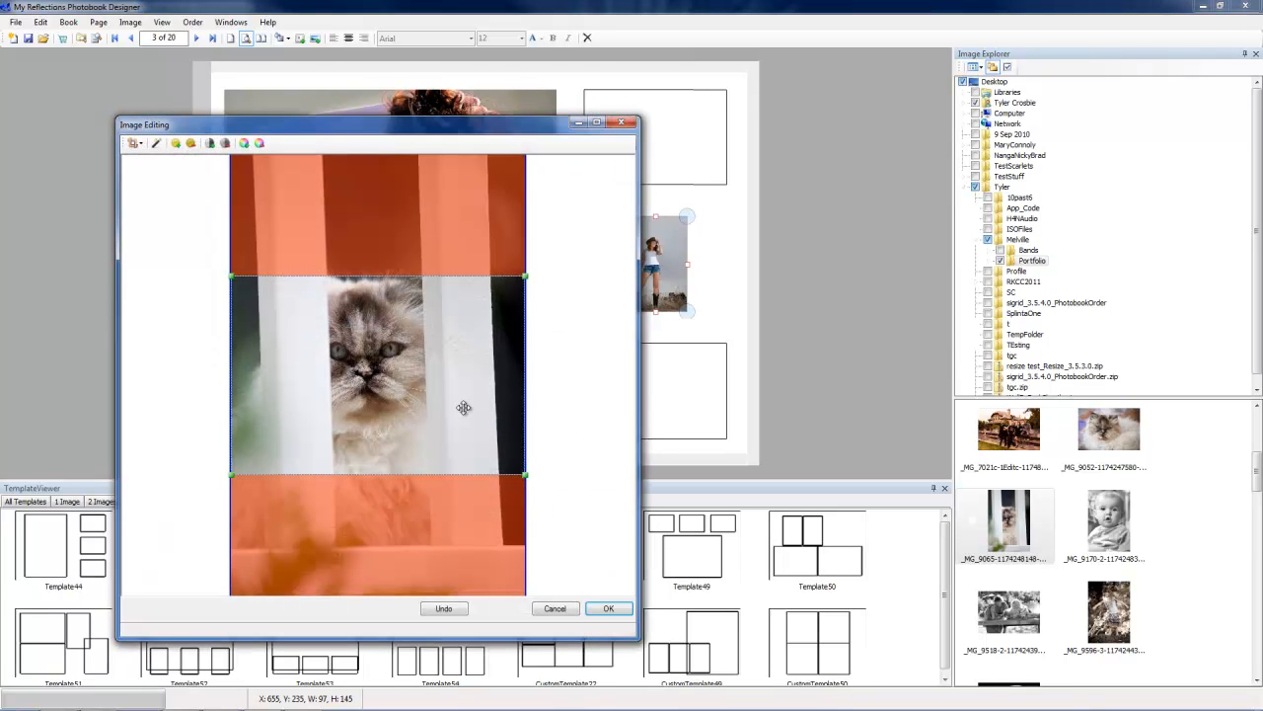
pyautogui.click(566, 610)
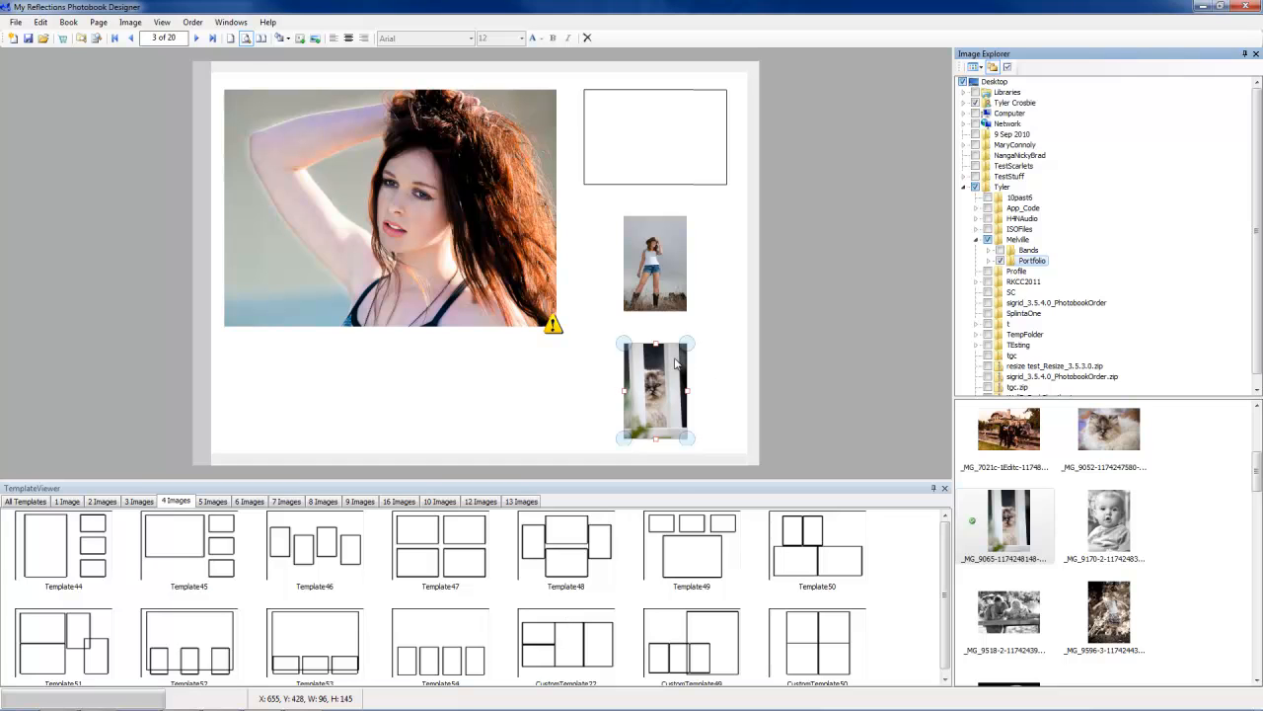
# Step: Go to page 4 and cut the large family photo from the page
pyautogui.click(196, 38)
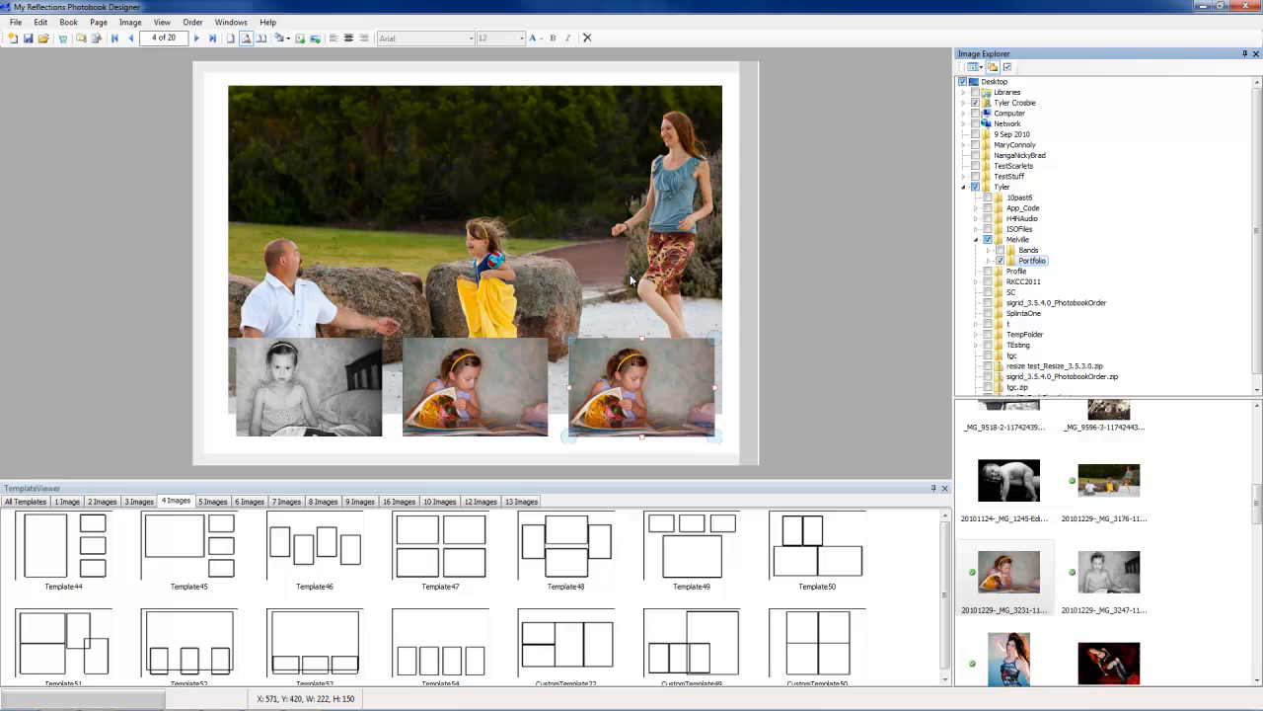
pyautogui.click(630, 280)
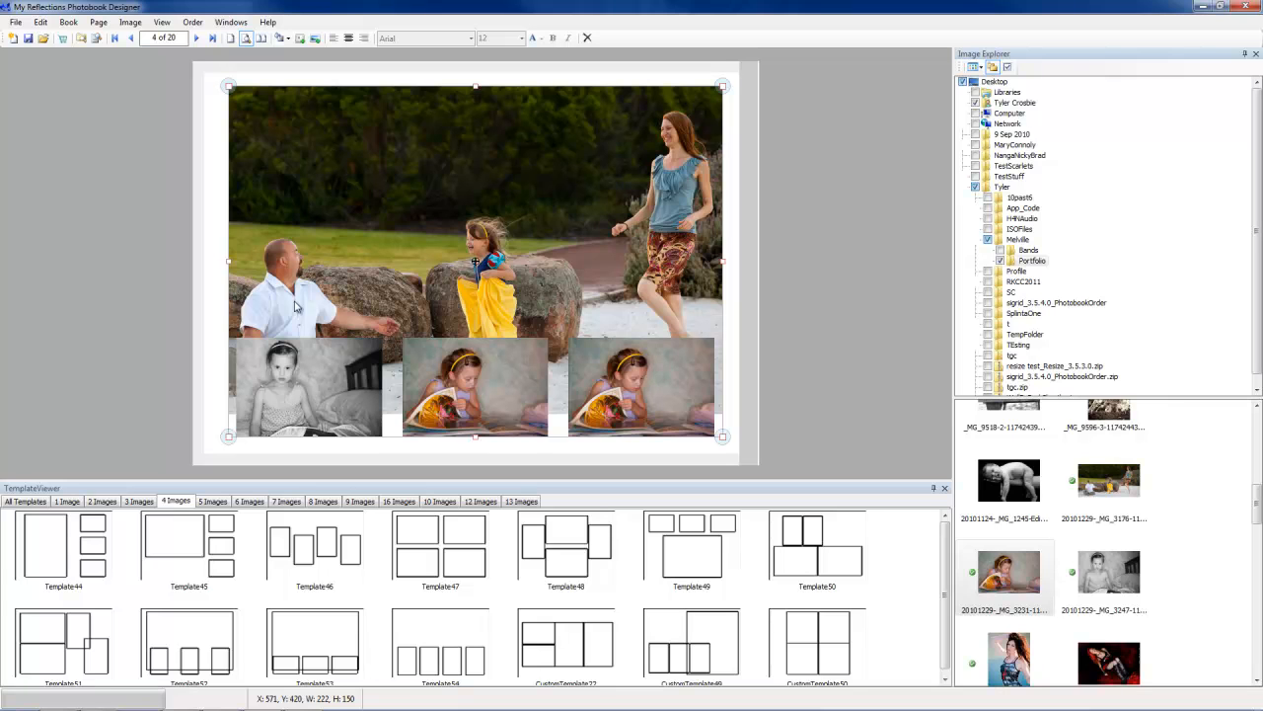
pyautogui.click(41, 22)
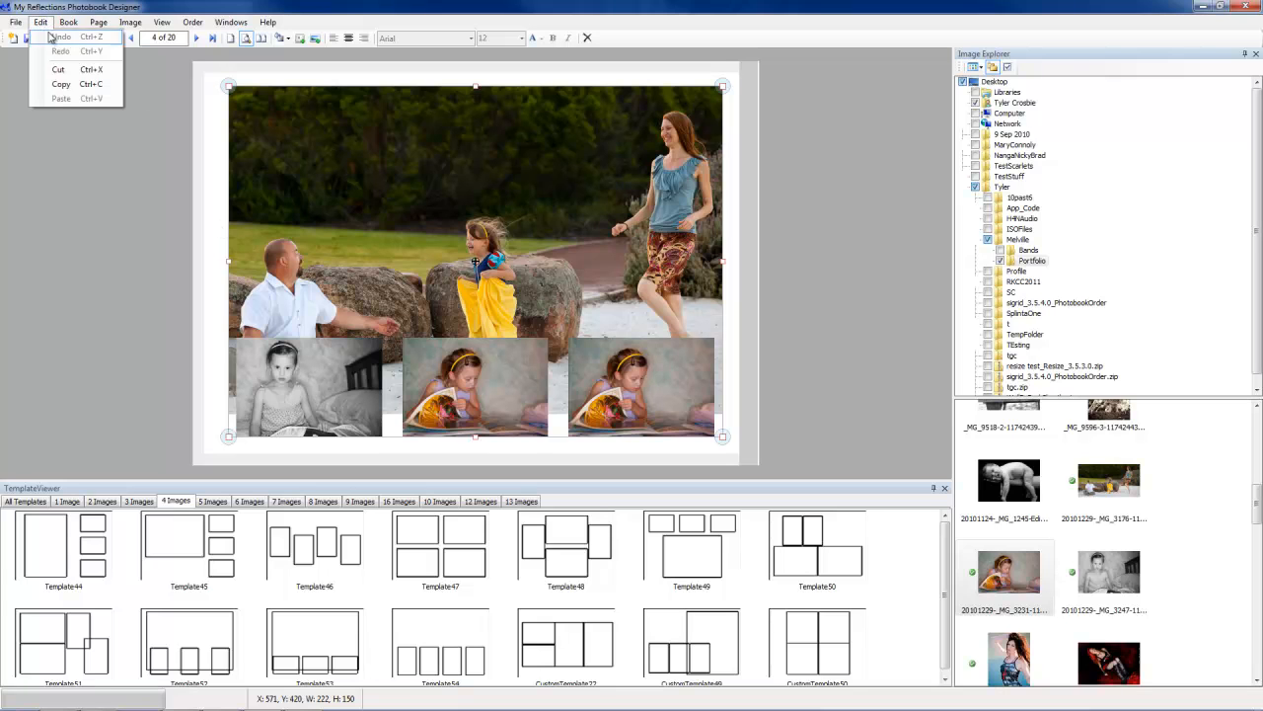
pyautogui.click(61, 69)
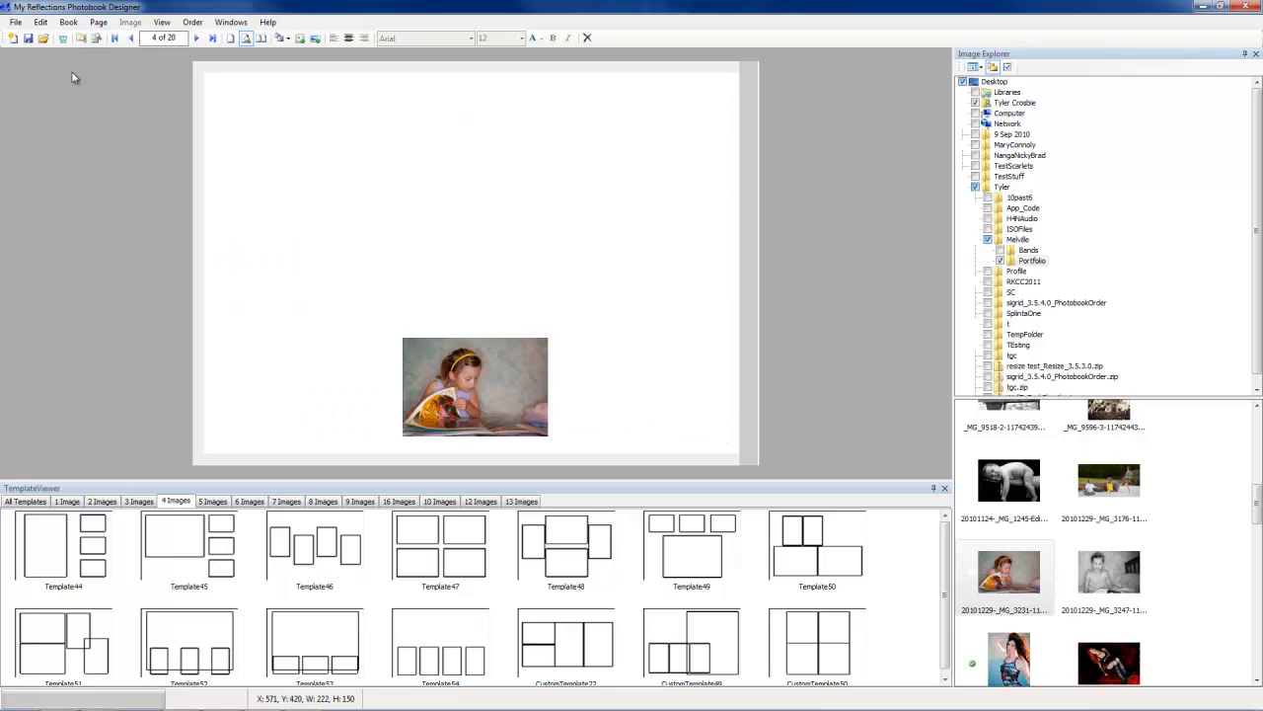
# Step: Go to page 5 and paste the cut family photo layout onto it
pyautogui.click(196, 38)
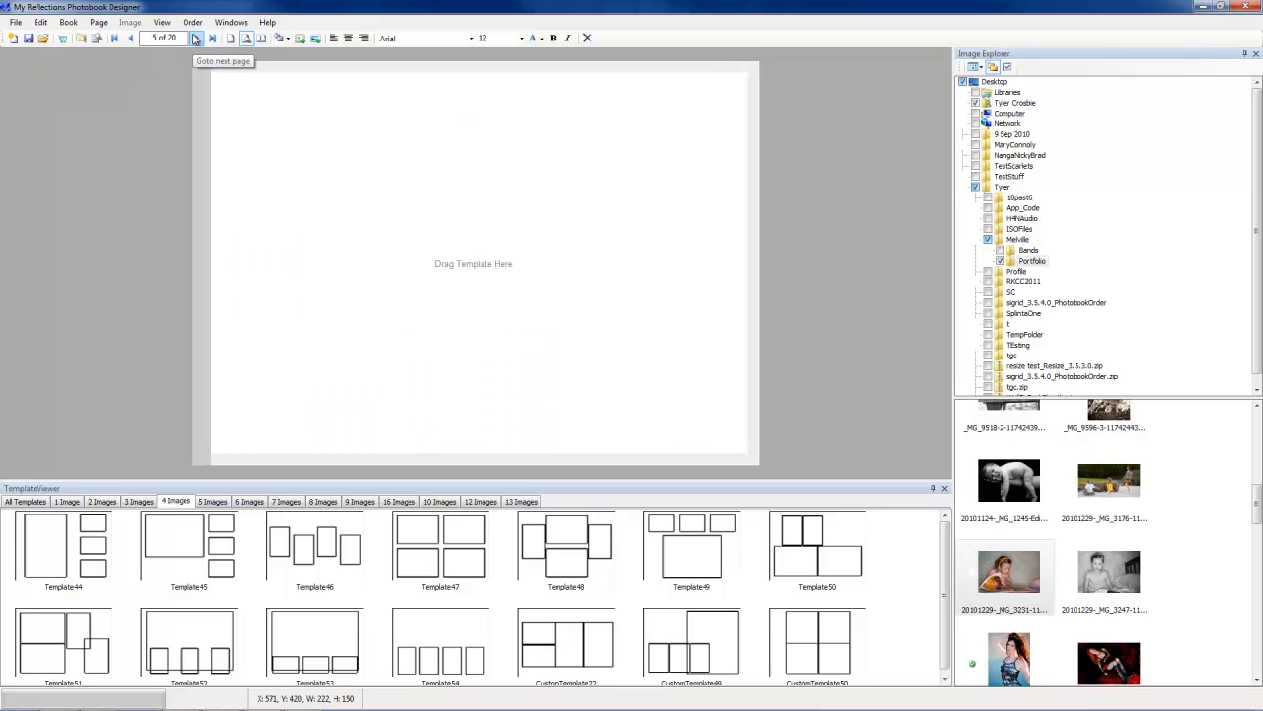
pyautogui.click(40, 22)
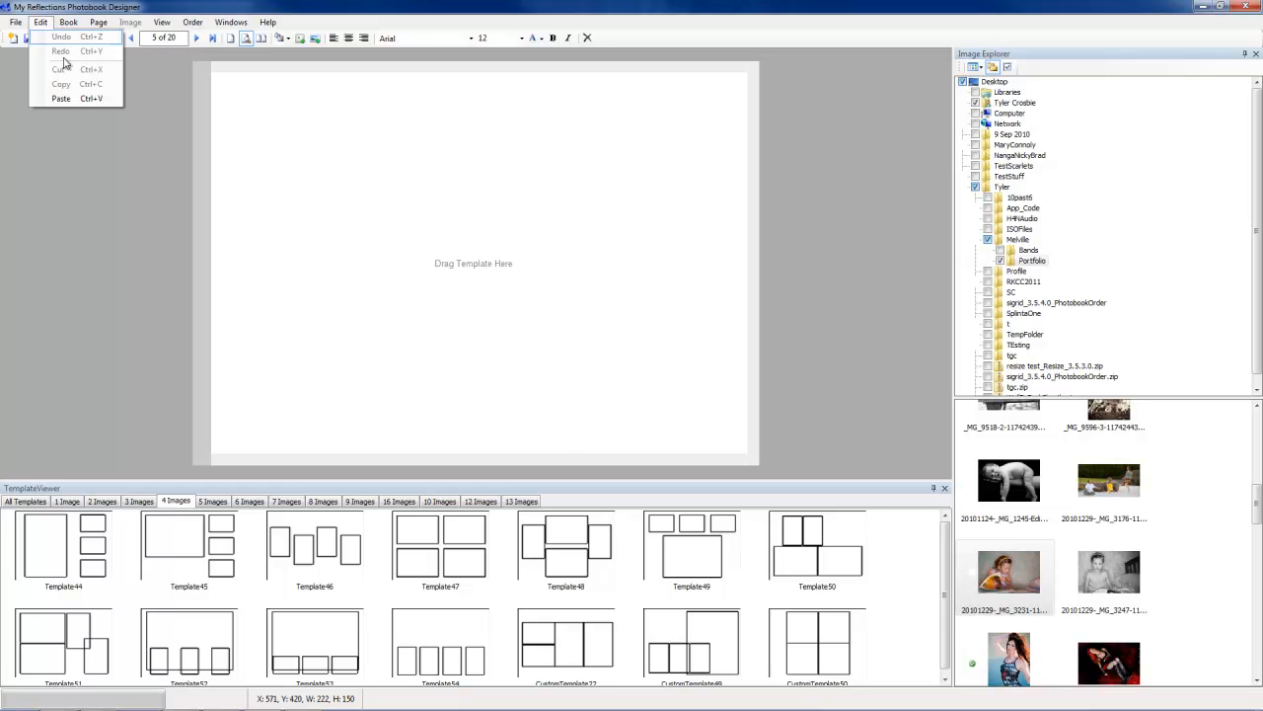
pyautogui.click(61, 99)
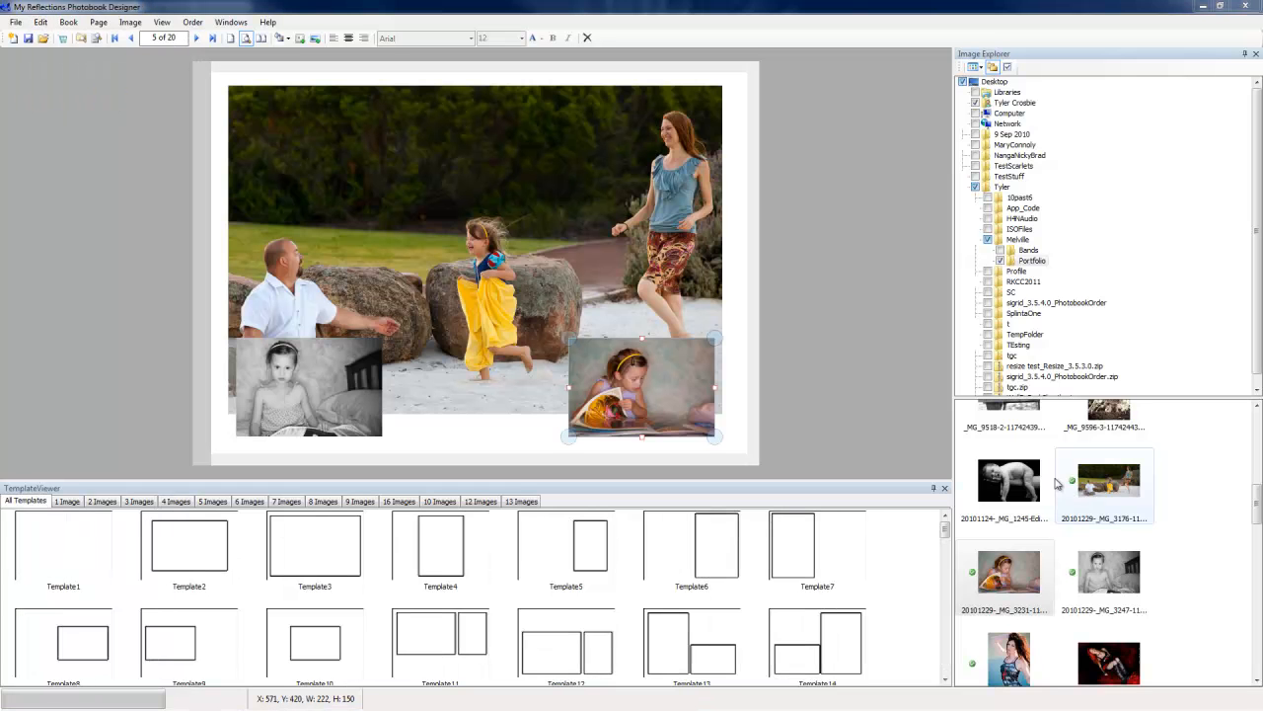
# Step: Apply a soft faded image border to the reading-girl photo in the lower-right box
pyautogui.rightClick(634, 371)
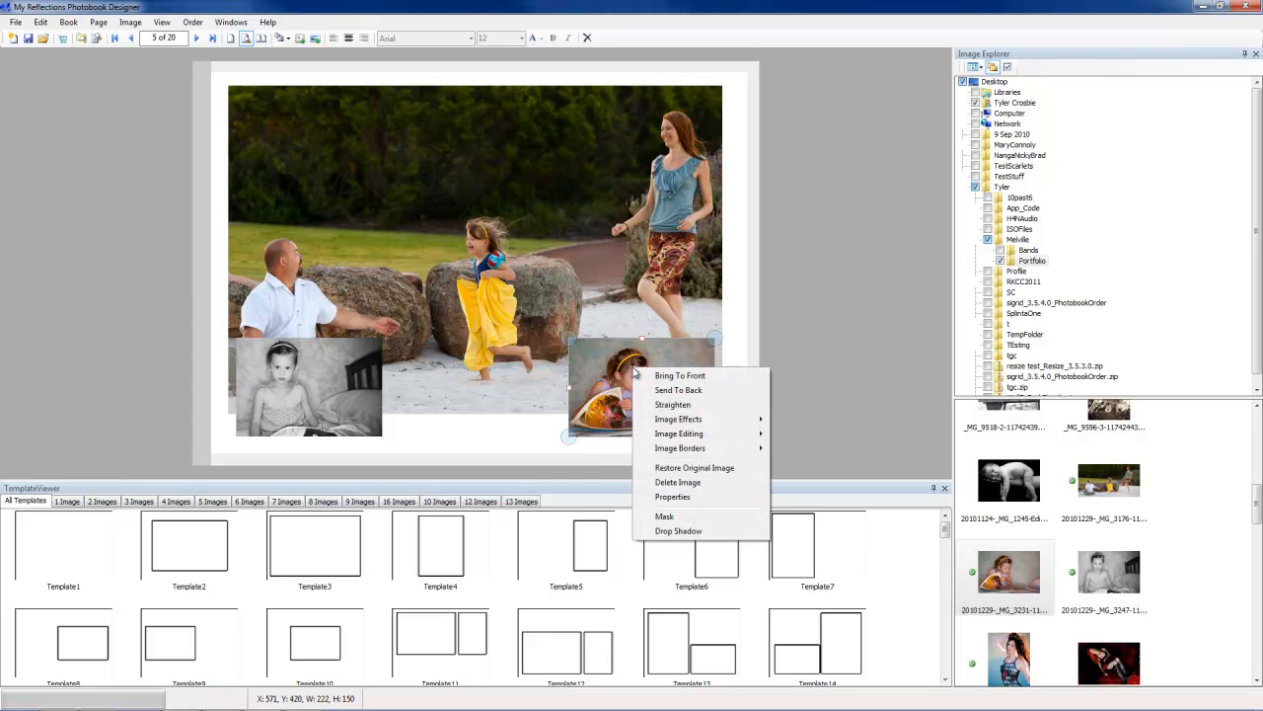
pyautogui.moveTo(710, 419)
pyautogui.click(801, 447)
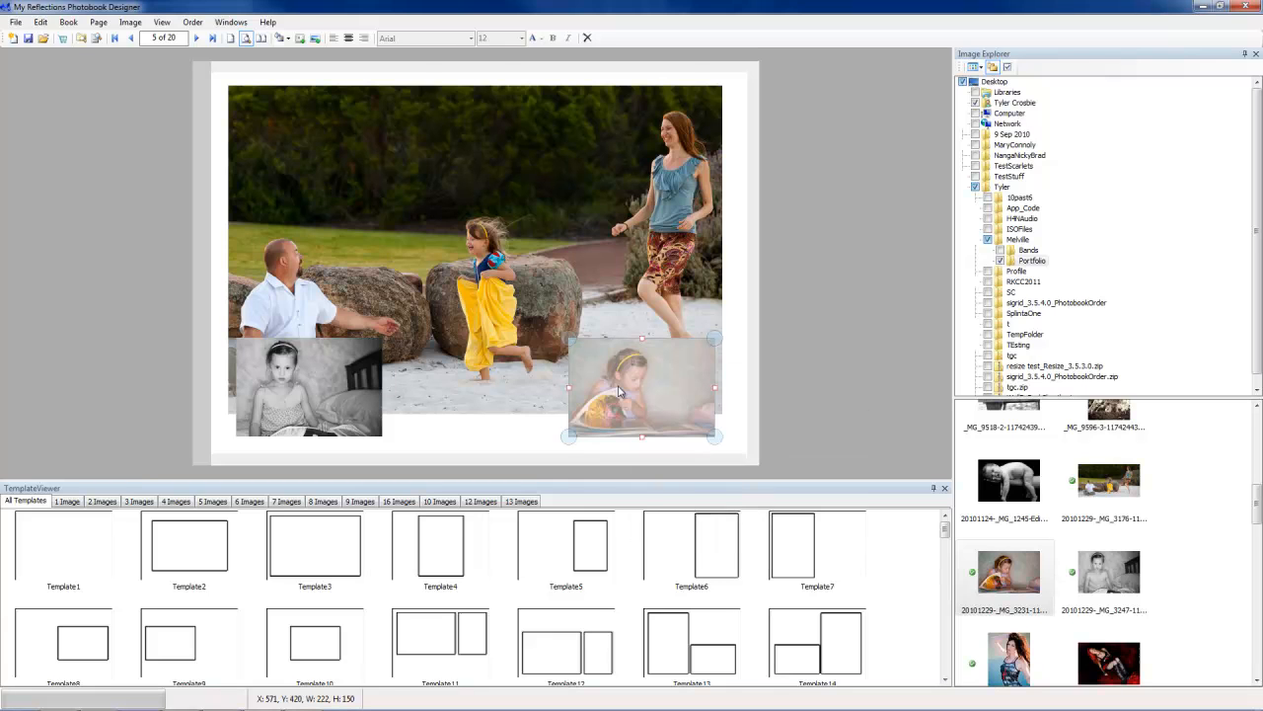
pyautogui.click(591, 356)
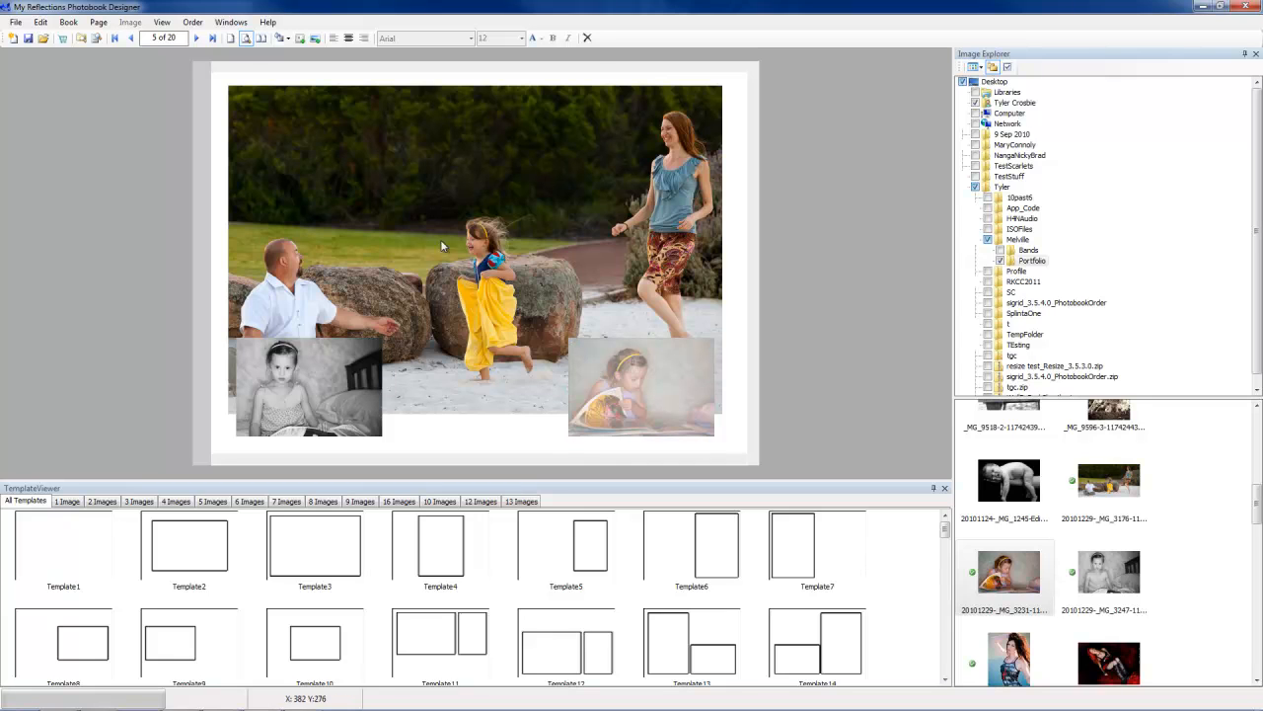
# Step: Undo the image border effect, redo it, then undo it once more
pyautogui.click(41, 22)
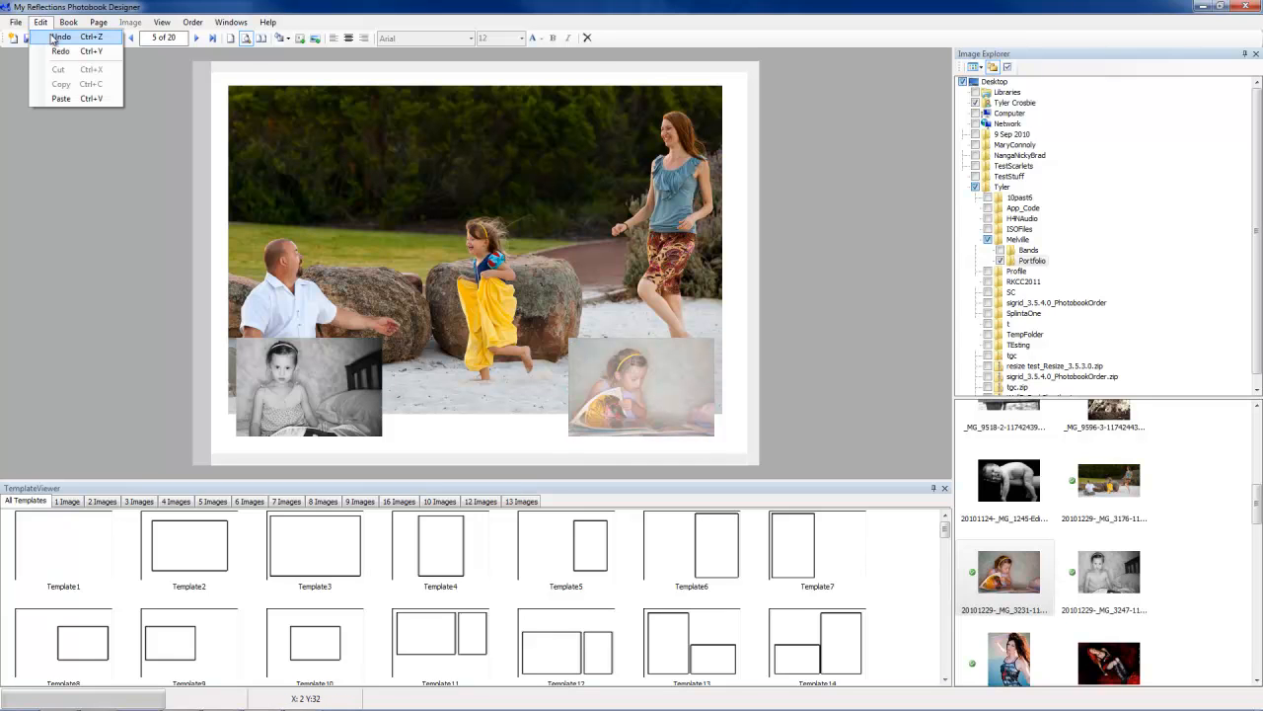
pyautogui.click(59, 37)
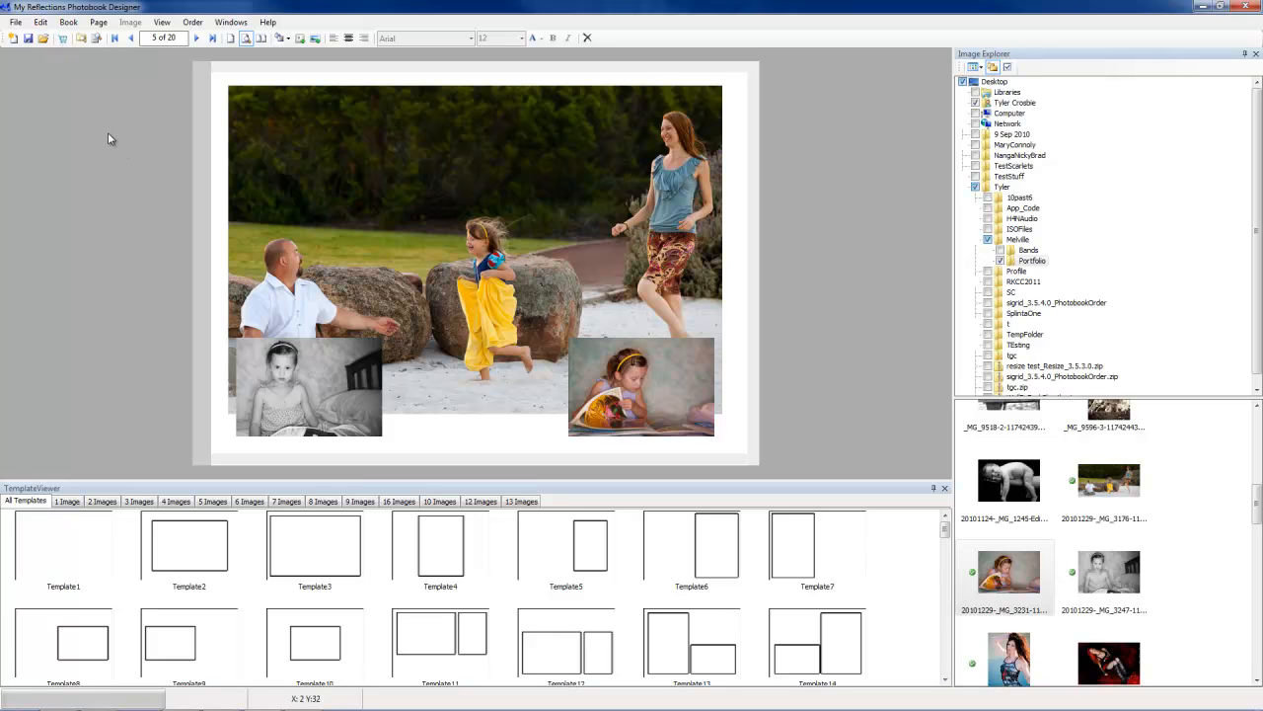
pyautogui.click(41, 23)
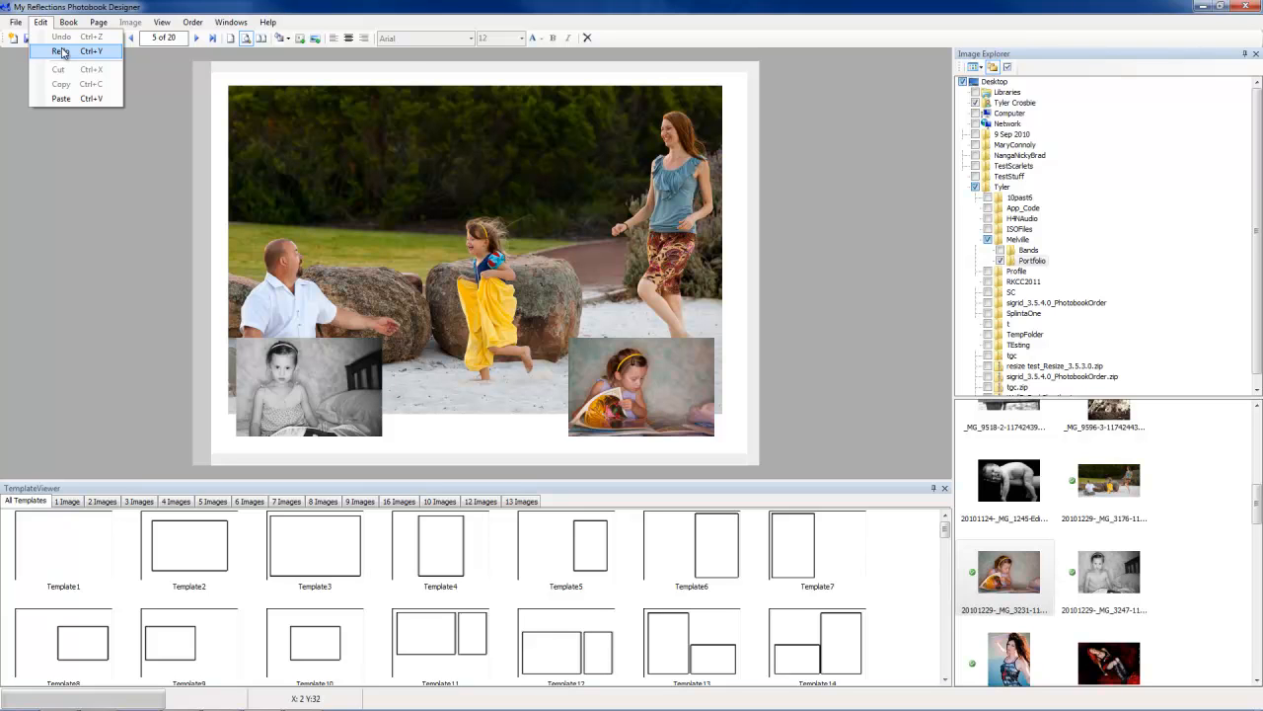
pyautogui.click(61, 51)
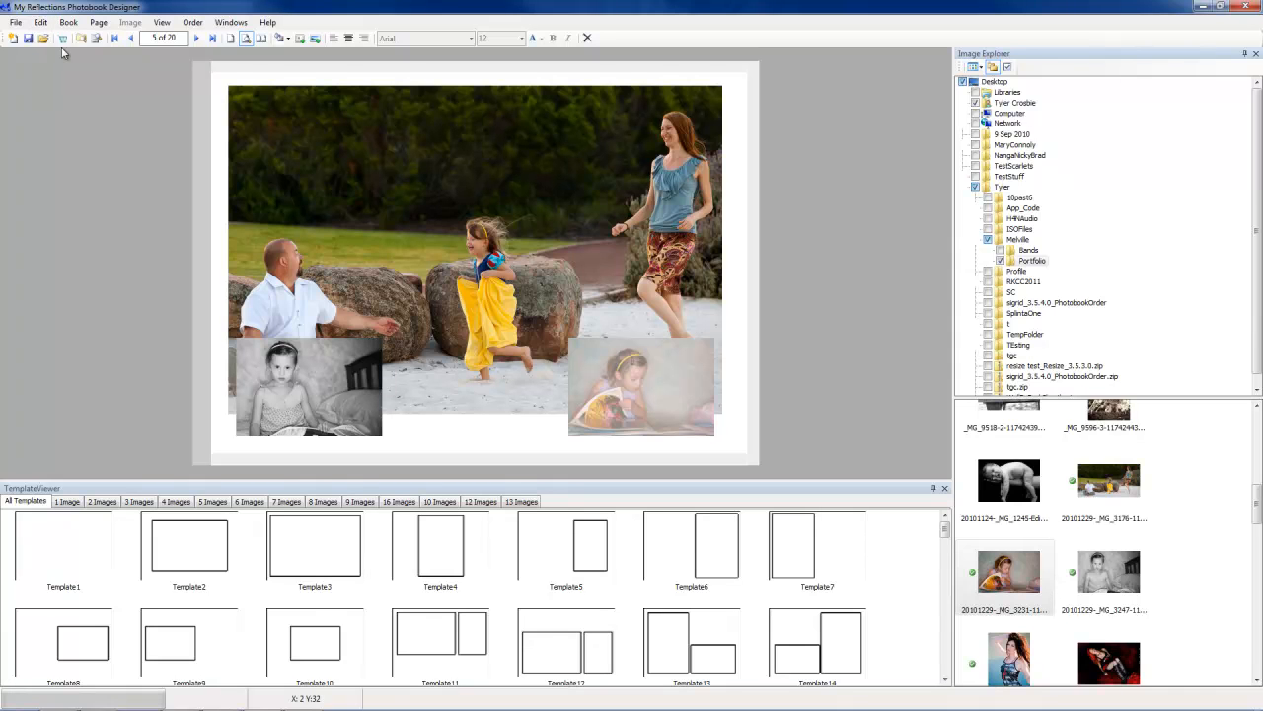
pyautogui.click(40, 21)
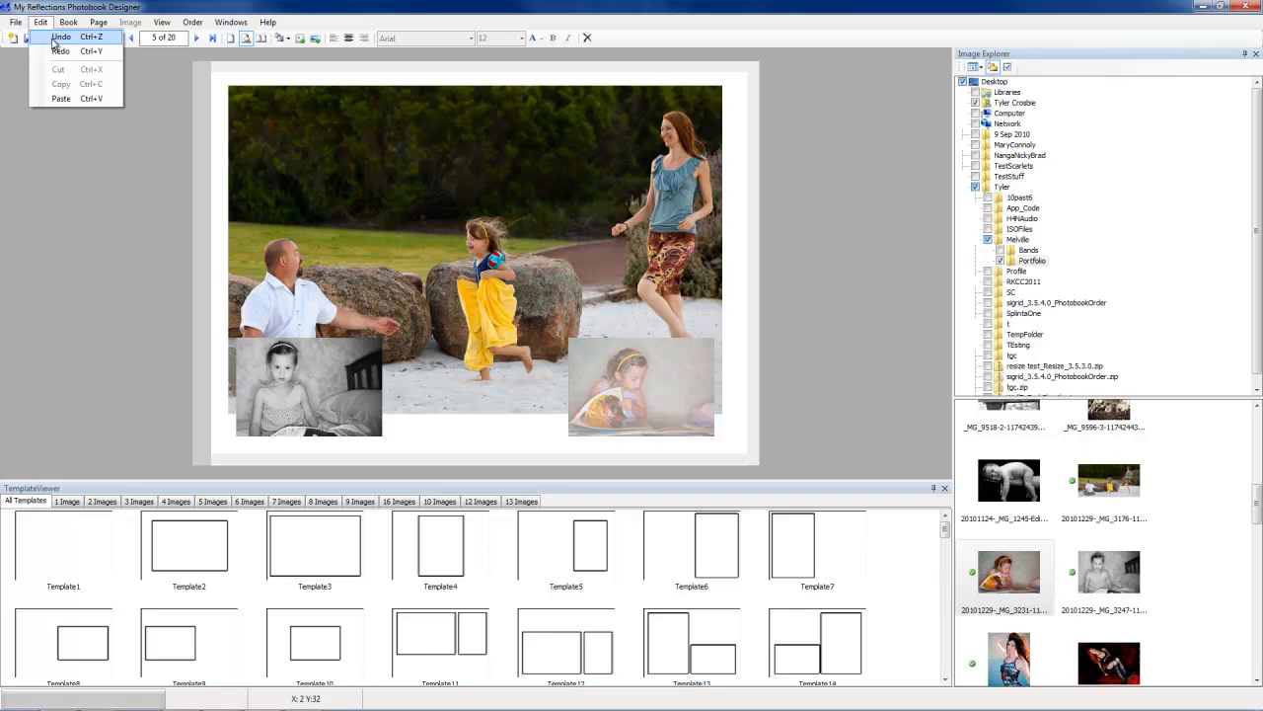
pyautogui.click(53, 40)
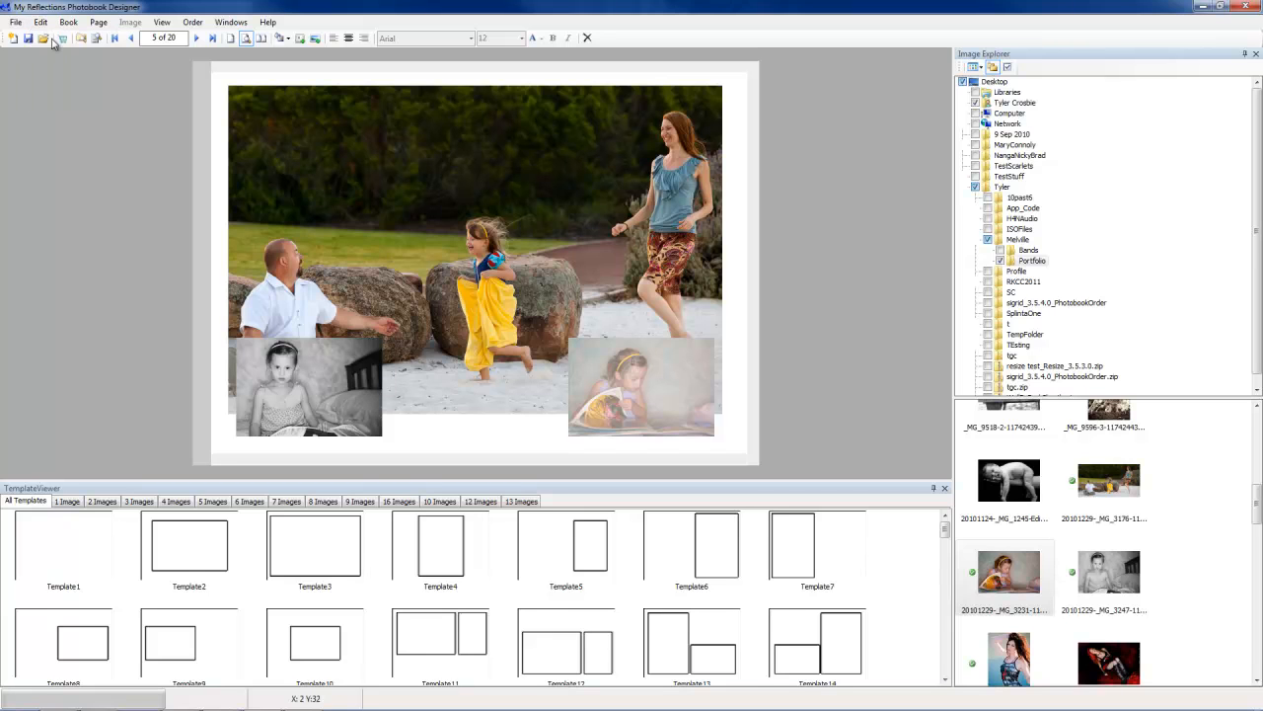
# Step: Go to page 6 and add a text box near the top reading 'Some text that should not be in the trim area.'
pyautogui.click(196, 38)
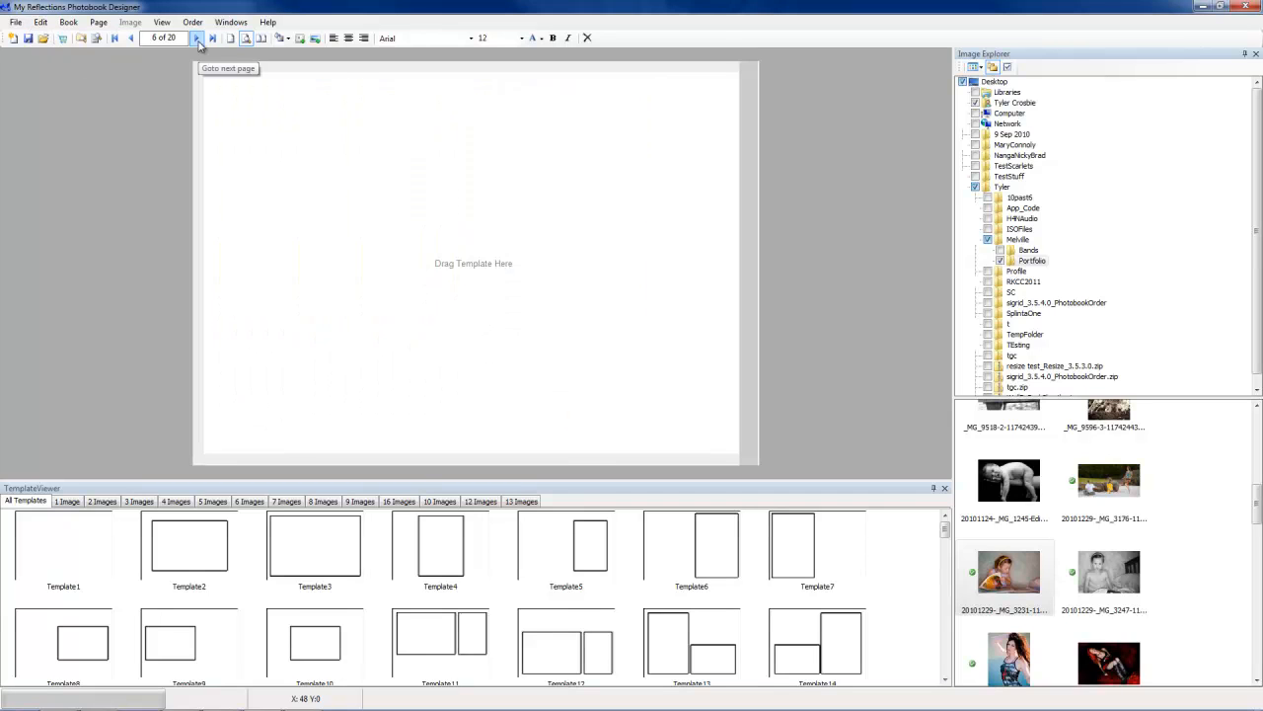
pyautogui.click(301, 39)
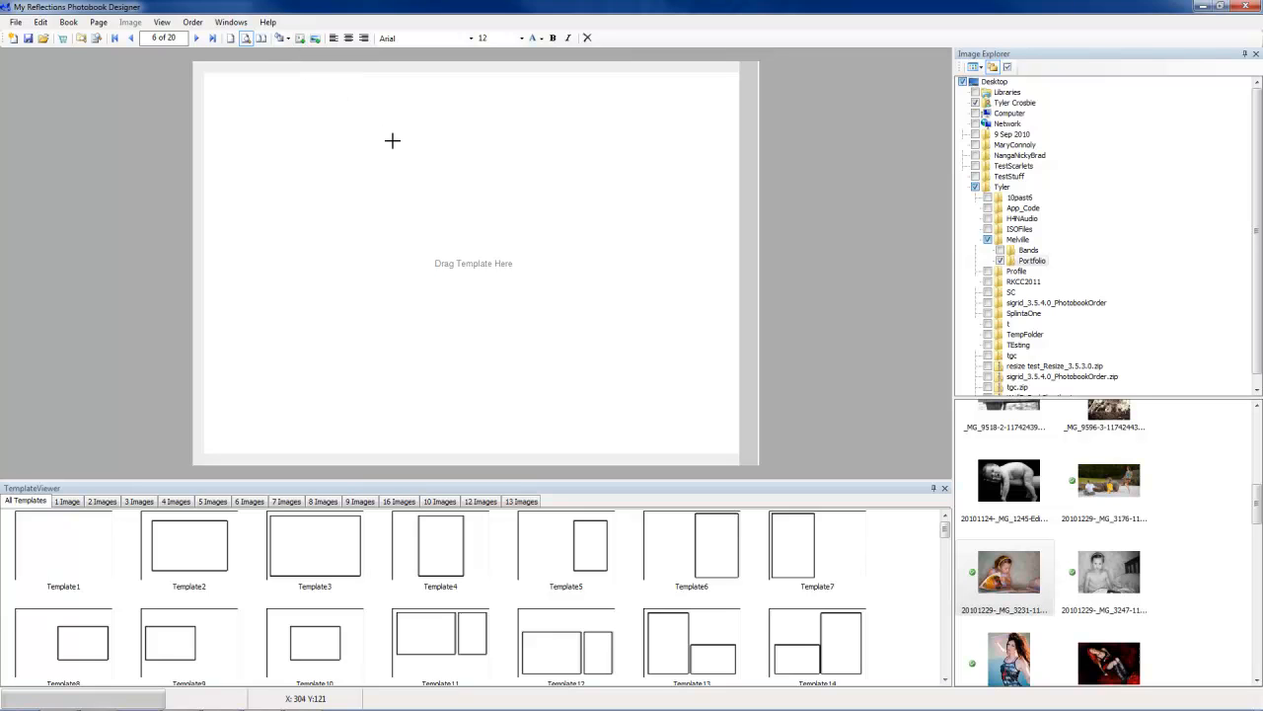
pyautogui.click(393, 142)
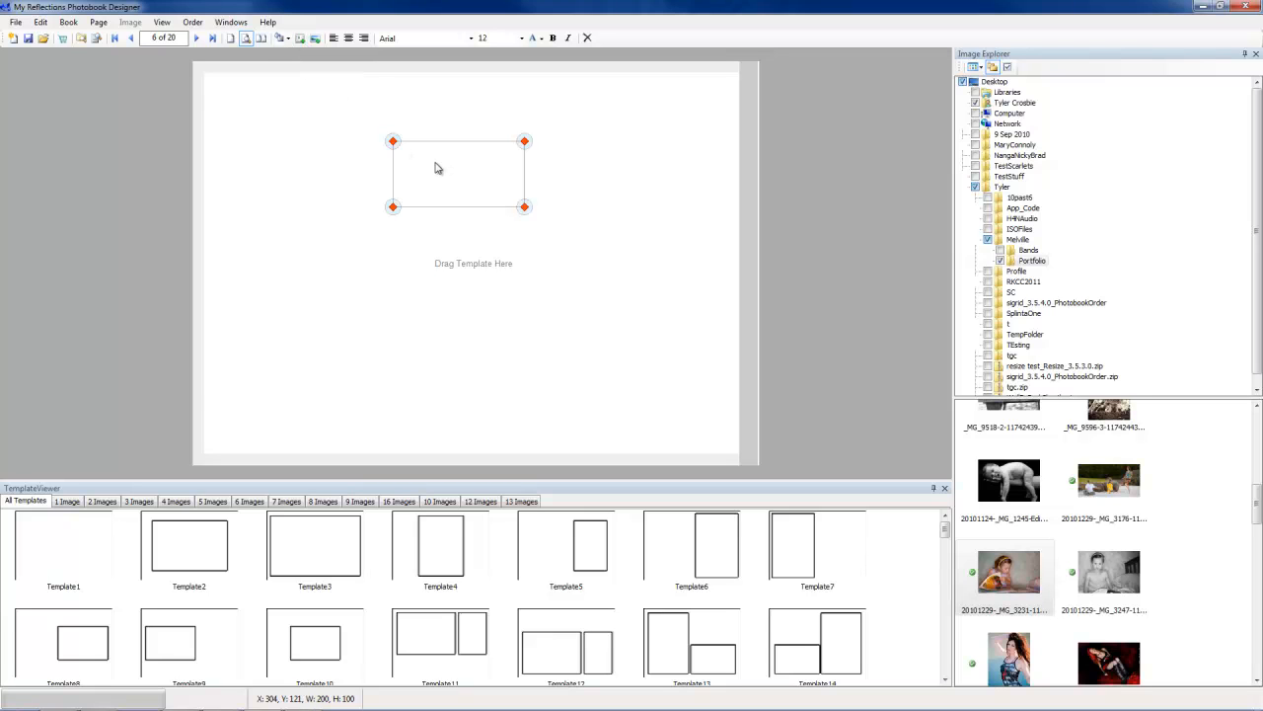
pyautogui.doubleClick(435, 168)
pyautogui.write('Some text that should n')
pyautogui.write('e in the trim area.')
pyautogui.click(290, 369)
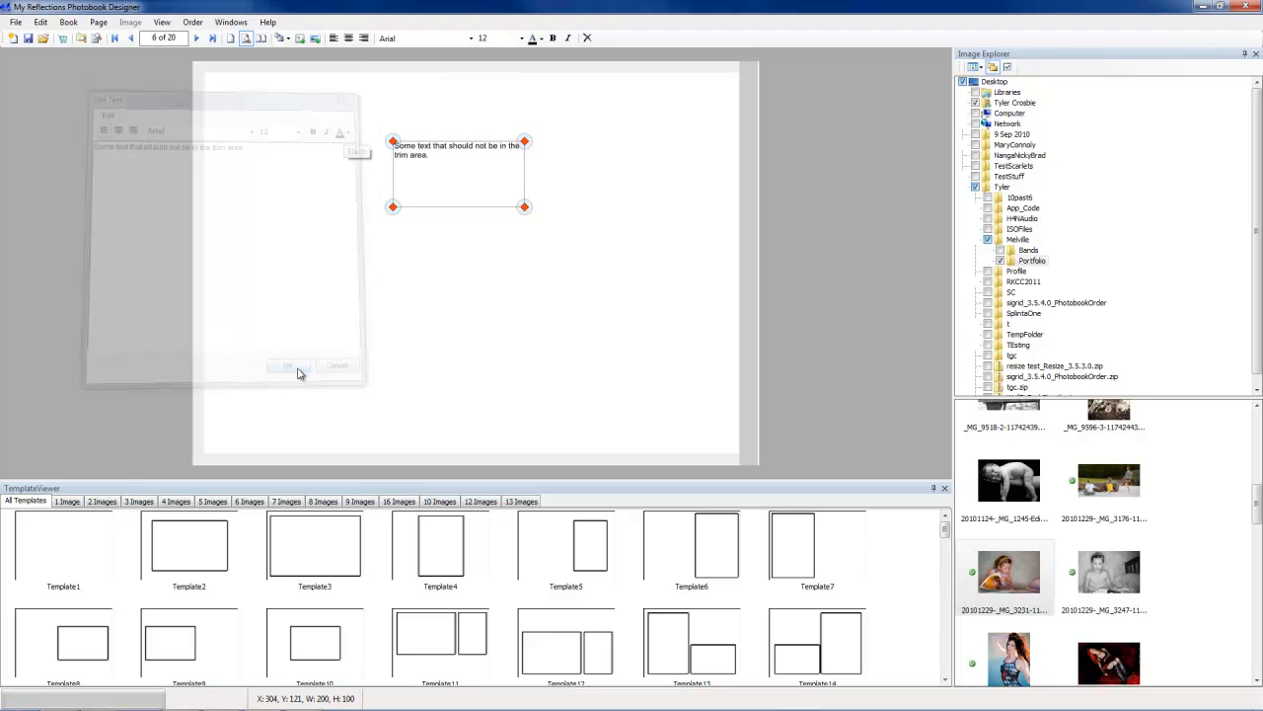
# Step: Widen the text box to about 280 by 61 and move it further down the page
pyautogui.moveTo(519, 169); pyautogui.dragTo(510, 239)
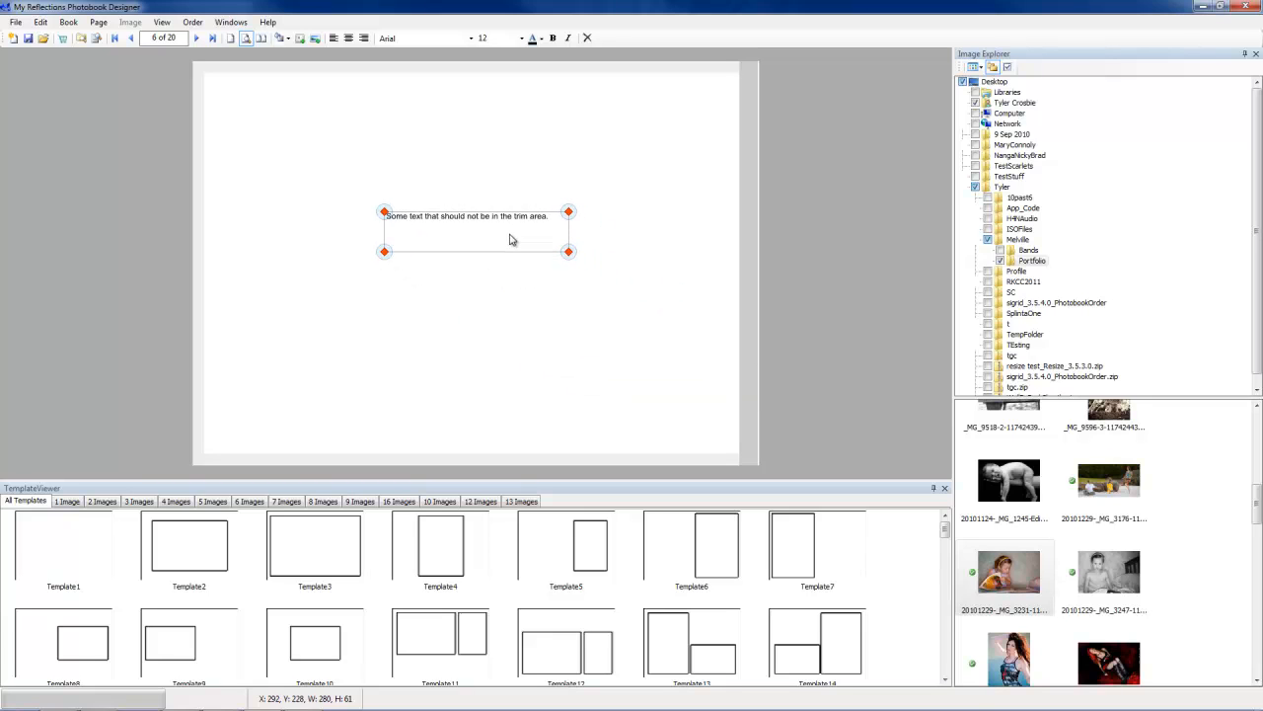
pyautogui.click(719, 354)
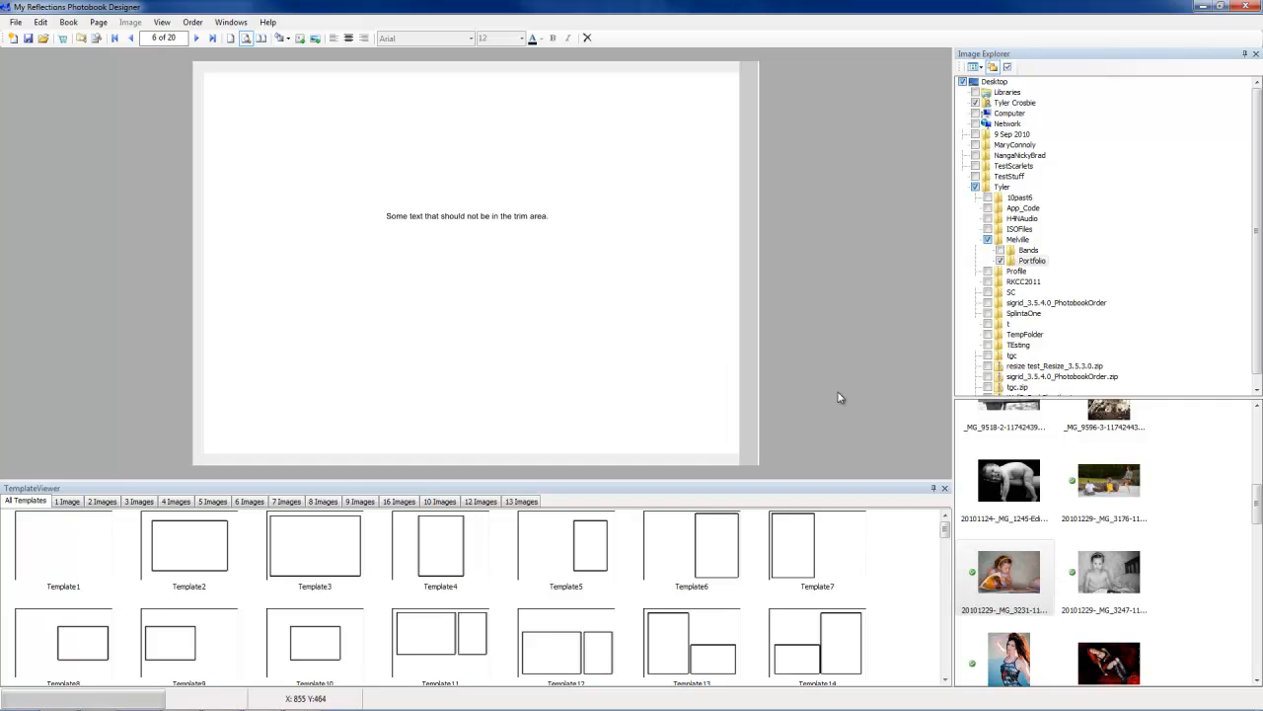